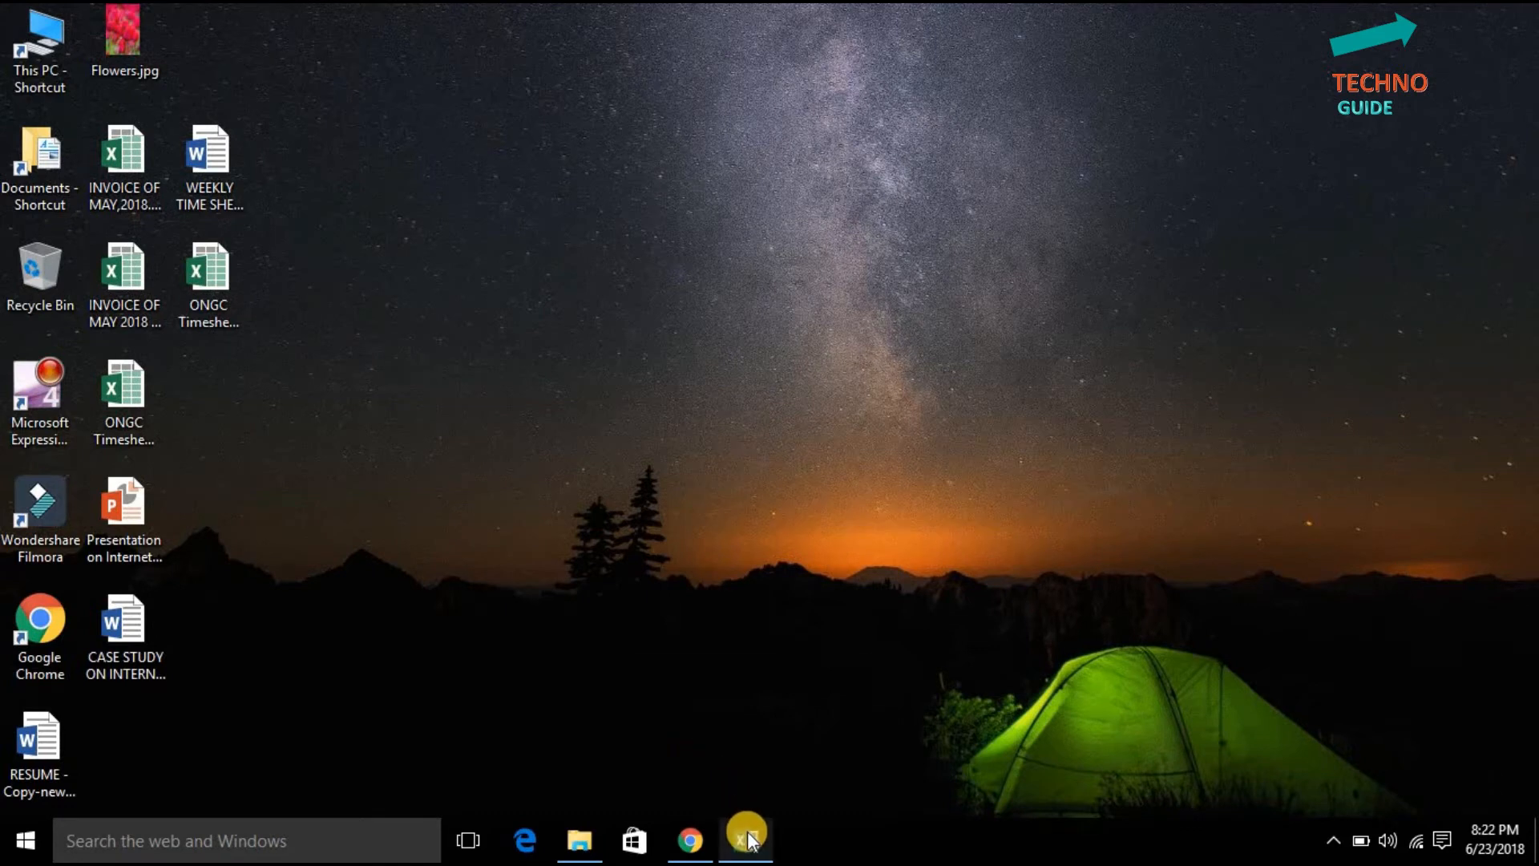
- Switch to the cash memo workbook in Excel and open the Calculator app
{"action": "mouse_move", "coordinate": [745, 838]}
{"action": "left_click", "coordinate": [737, 742]}
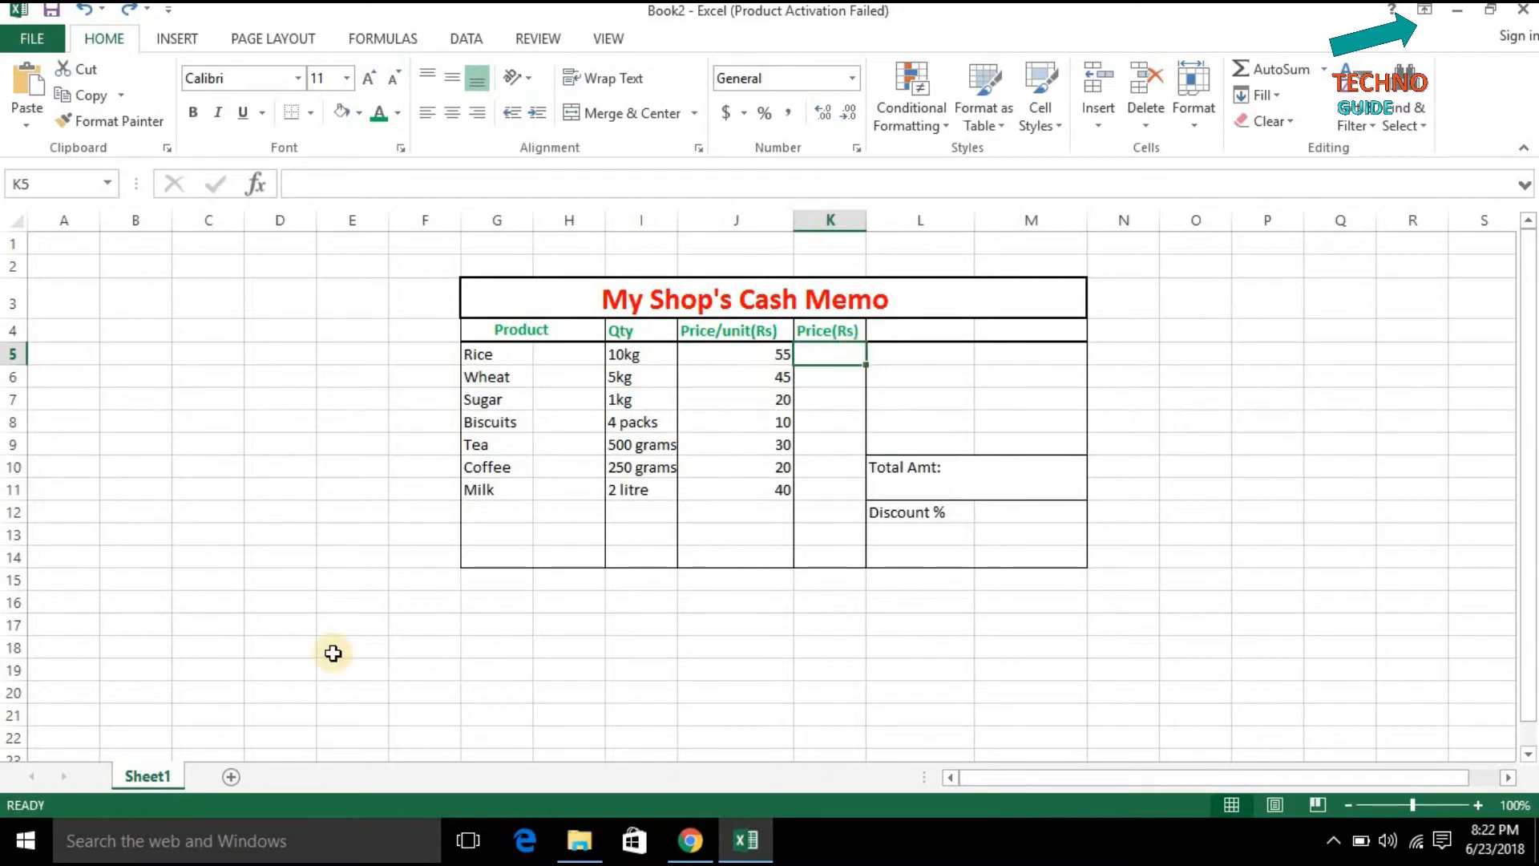
{"action": "left_click", "coordinate": [49, 848]}
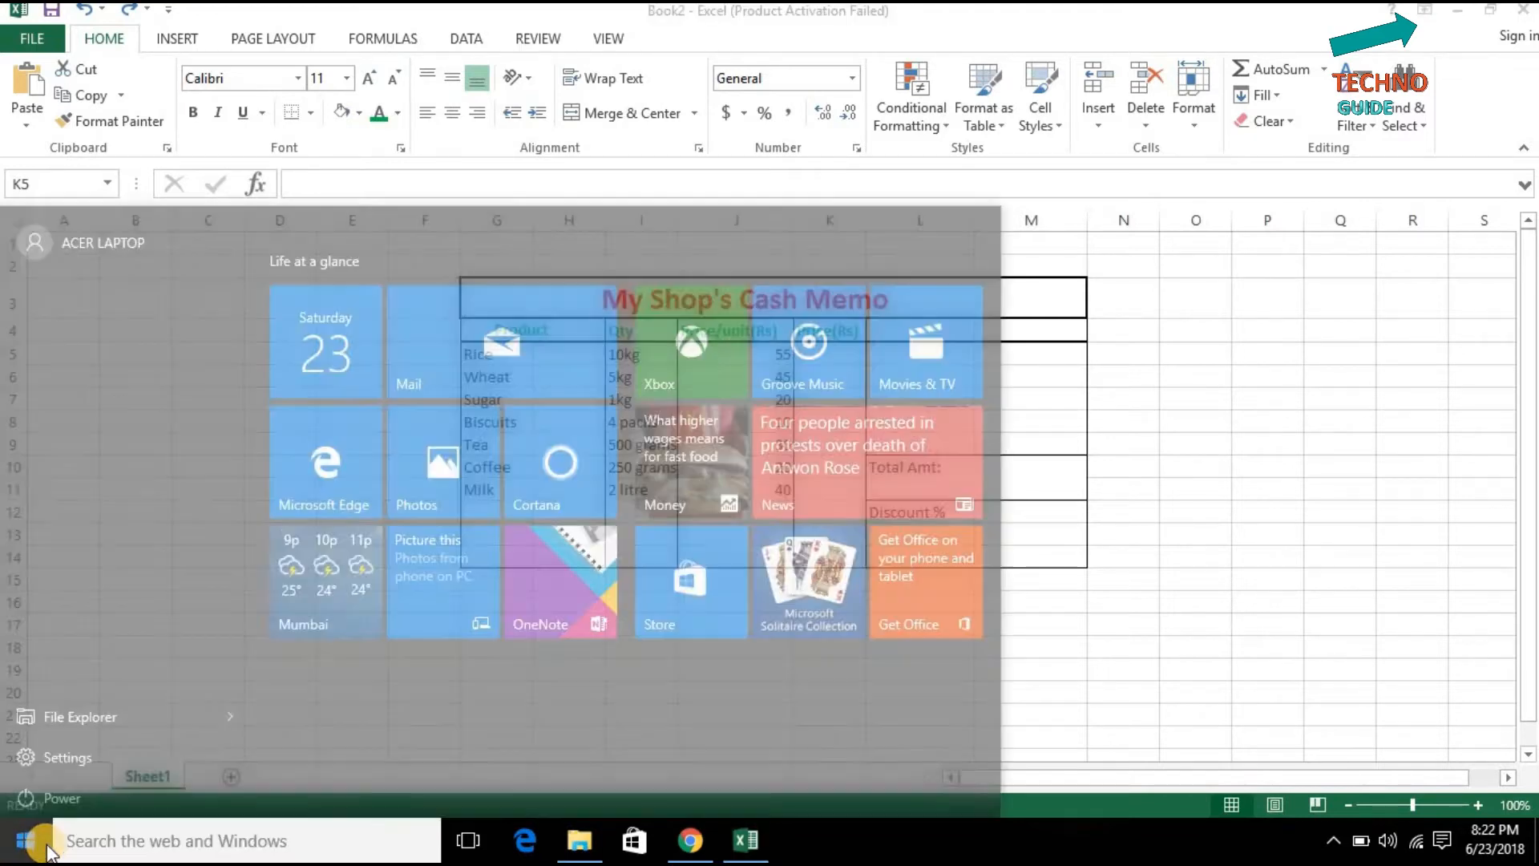
{"action": "type", "text": "cal"}
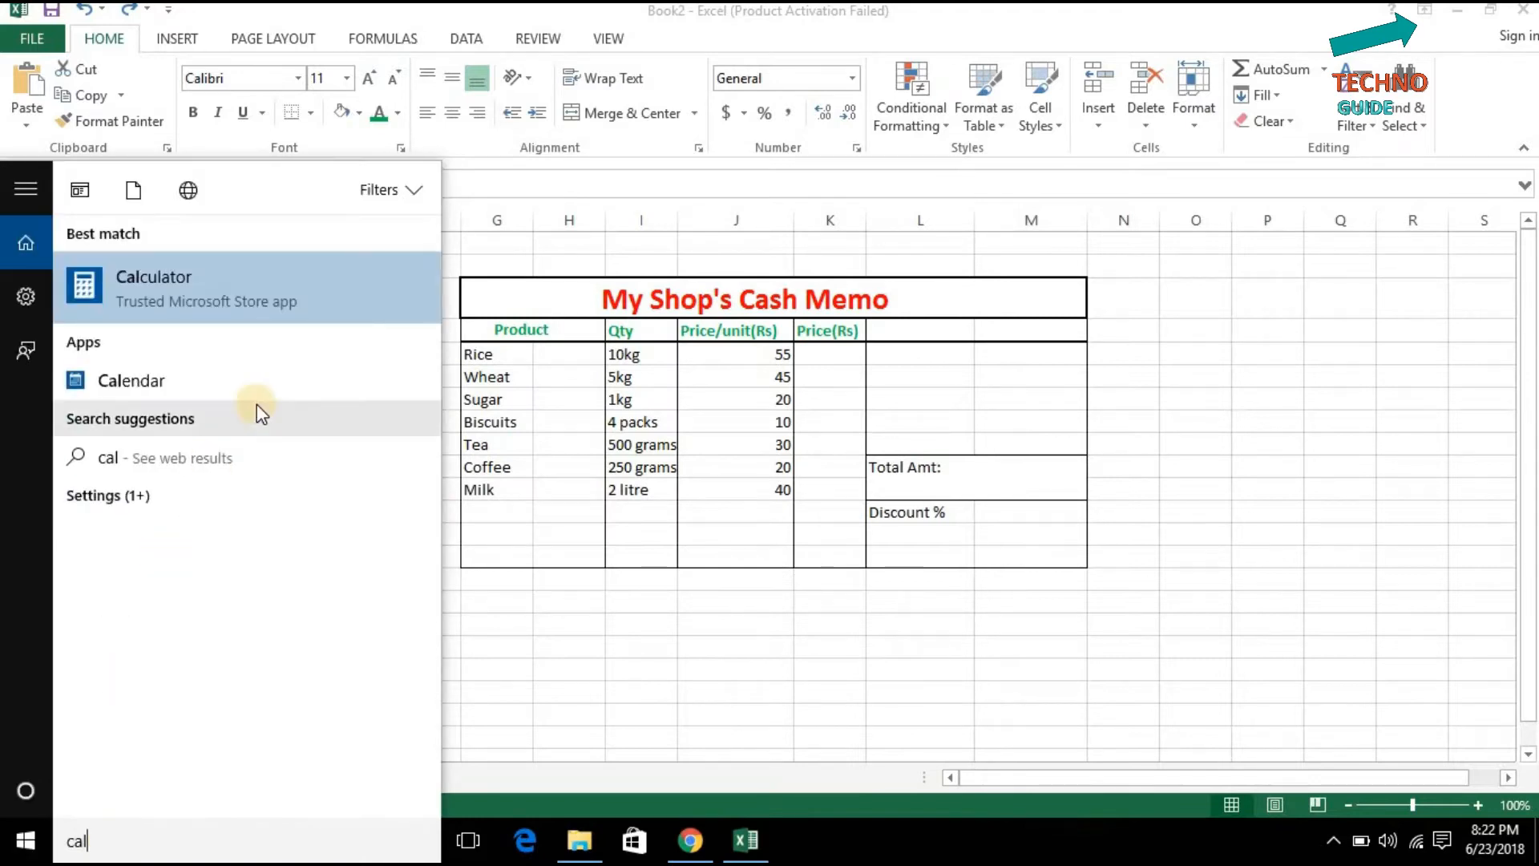
{"action": "left_click", "coordinate": [274, 281]}
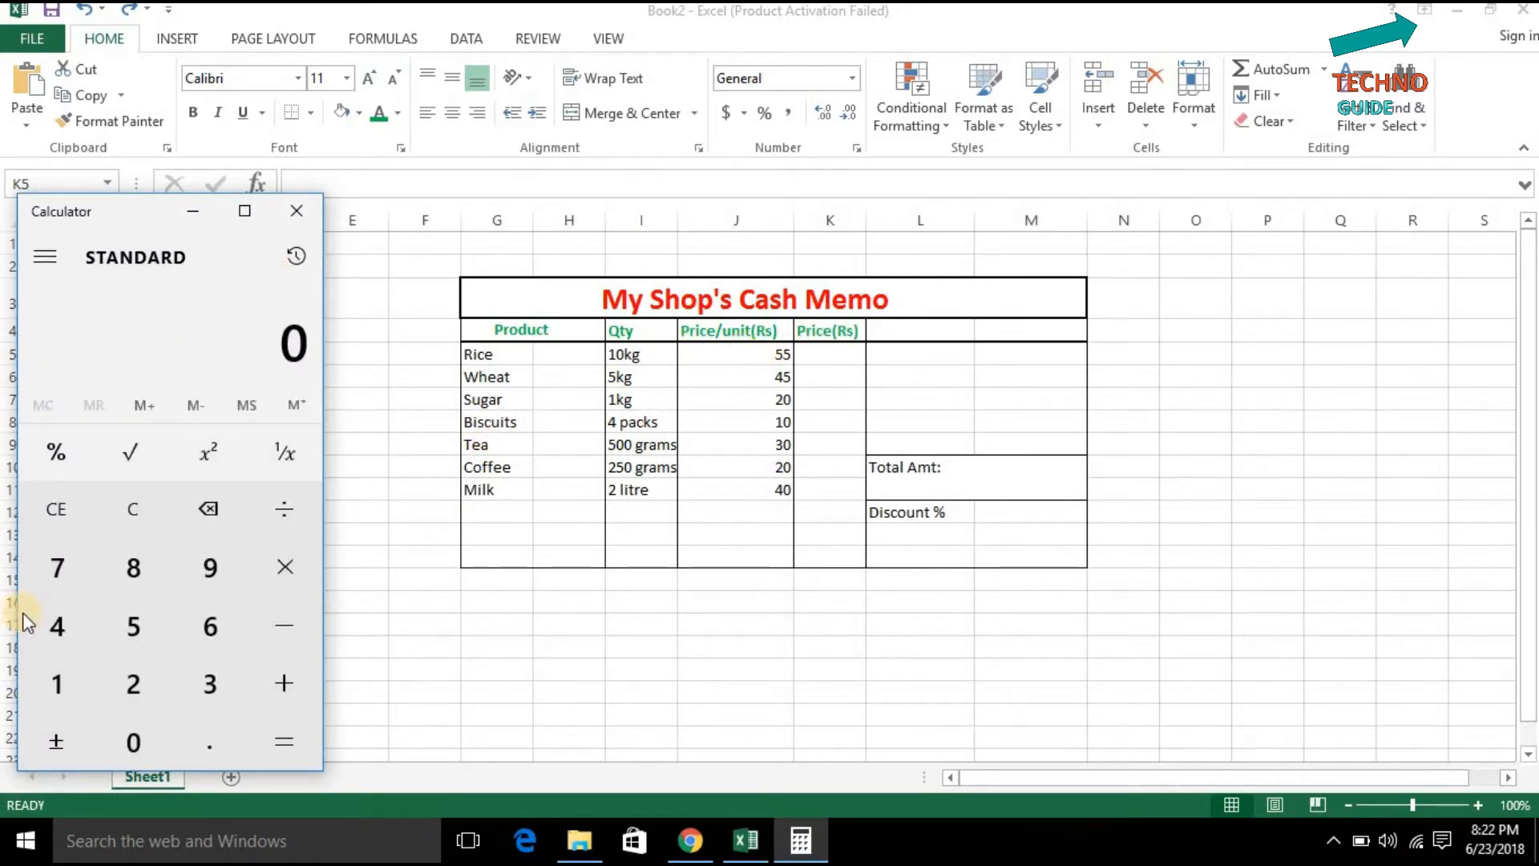
- Multiply the rice unit price of 55 by its quantity of 10 in Calculator
{"action": "double_click", "coordinate": [118, 605]}
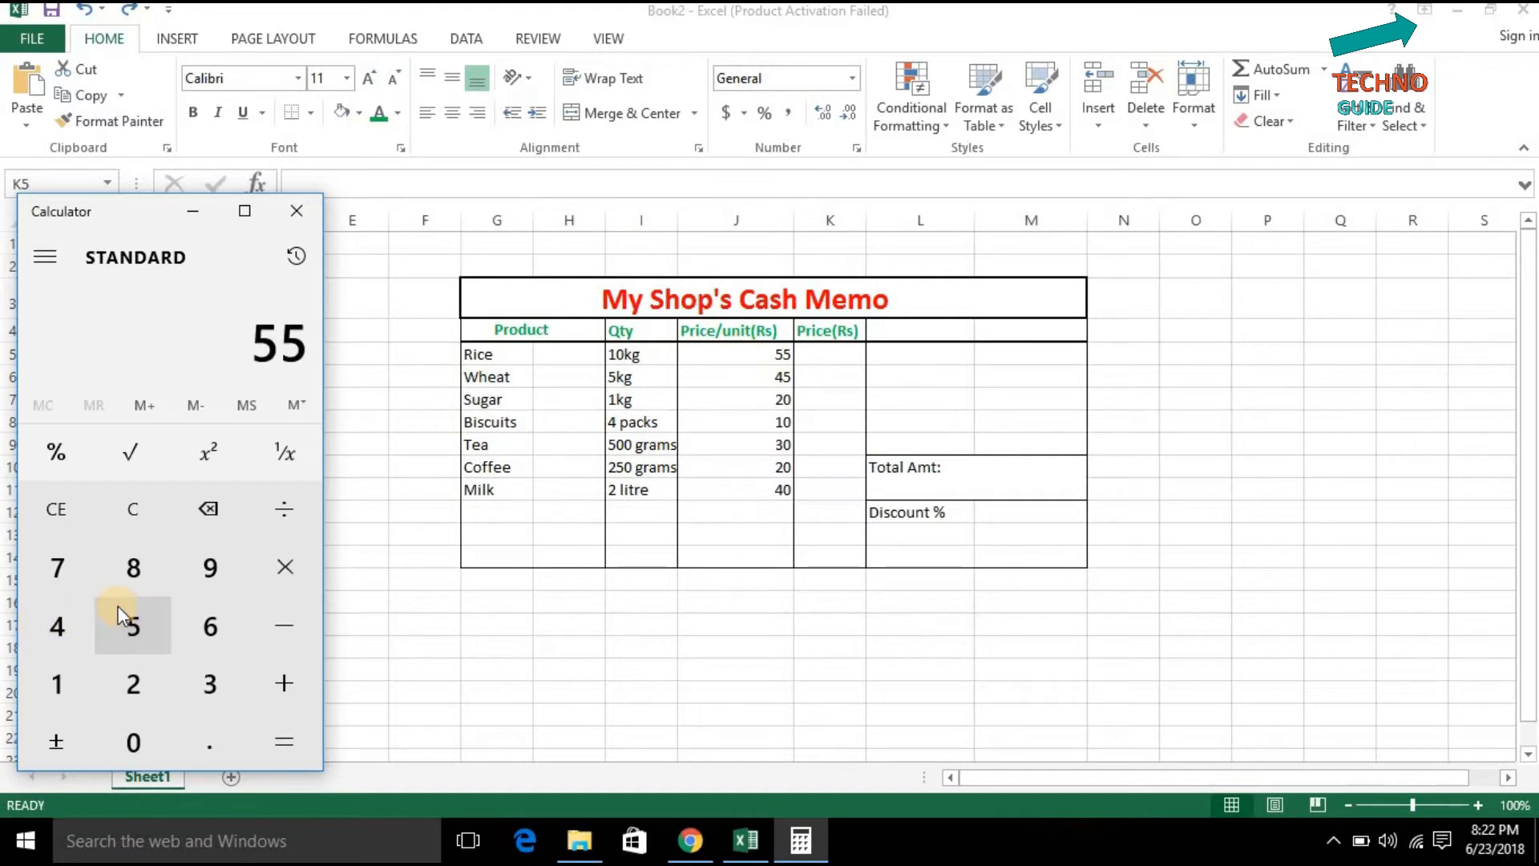
{"action": "left_click", "coordinate": [260, 584]}
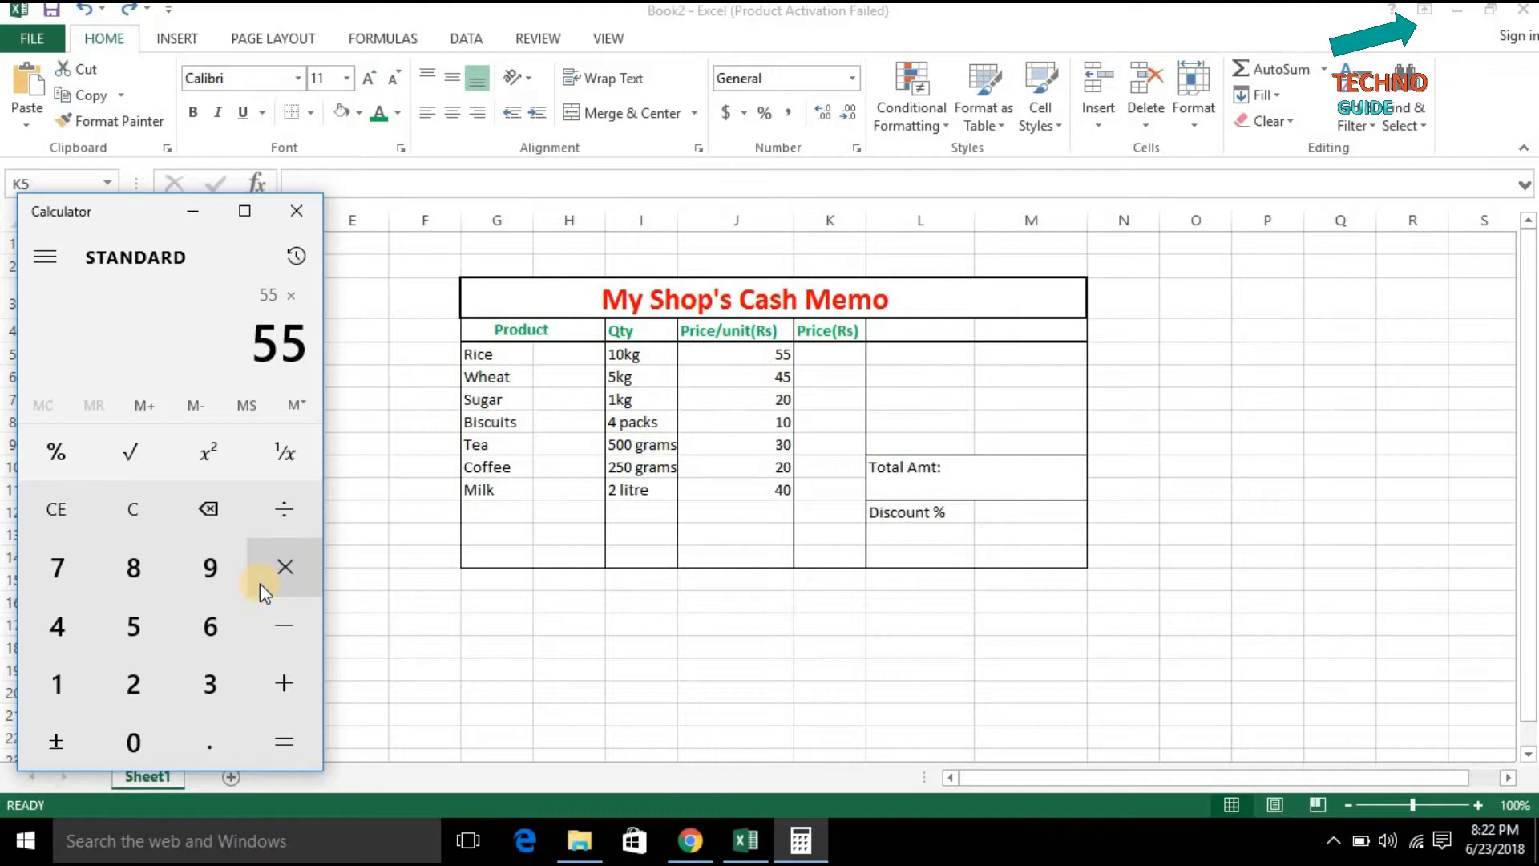
{"action": "left_click", "coordinate": [46, 677]}
{"action": "left_click", "coordinate": [126, 741]}
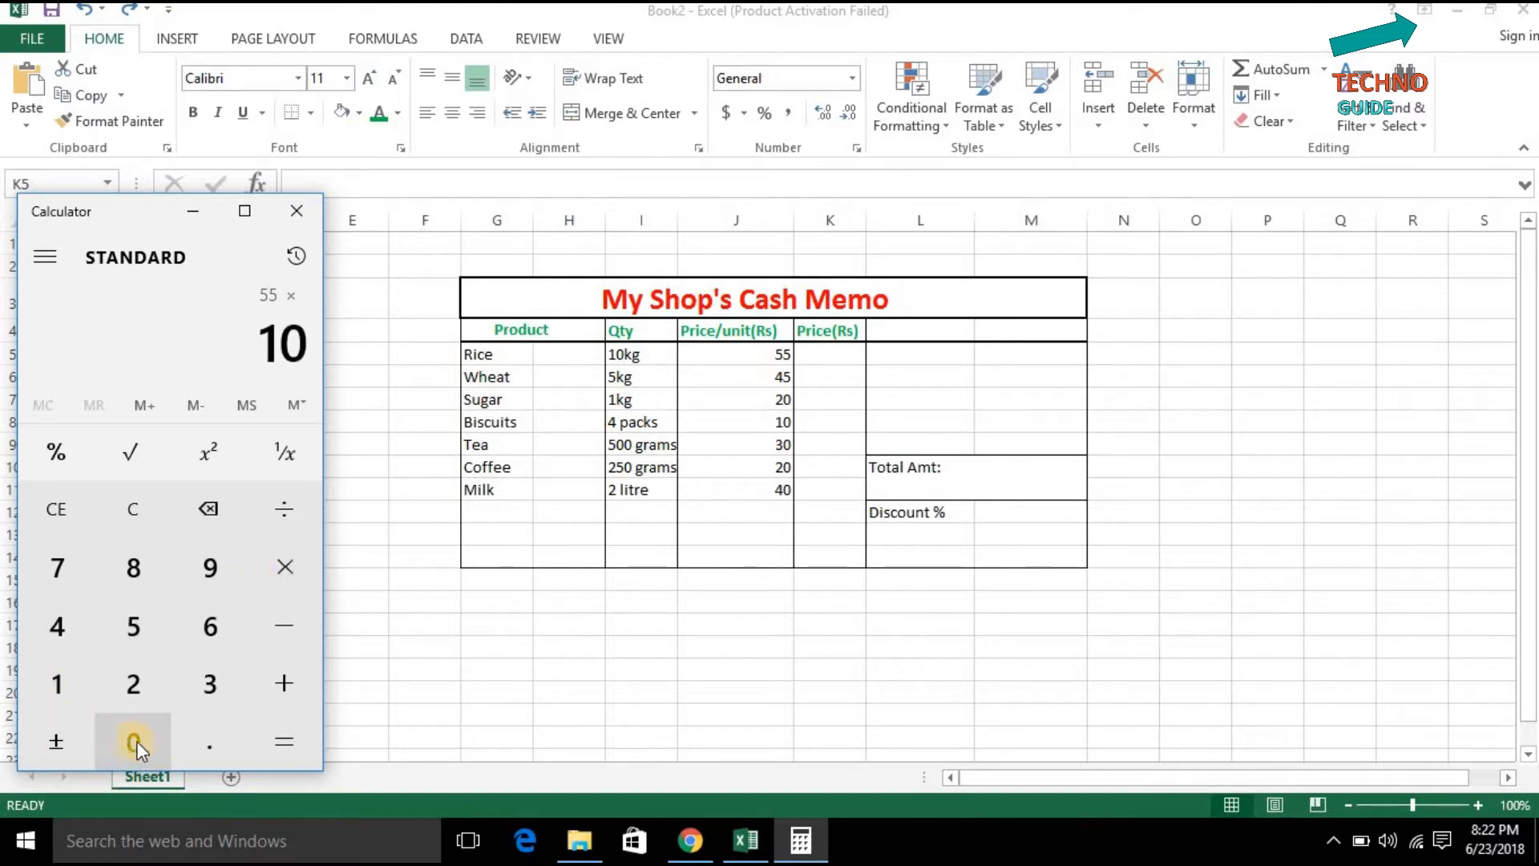
{"action": "left_click", "coordinate": [277, 747]}
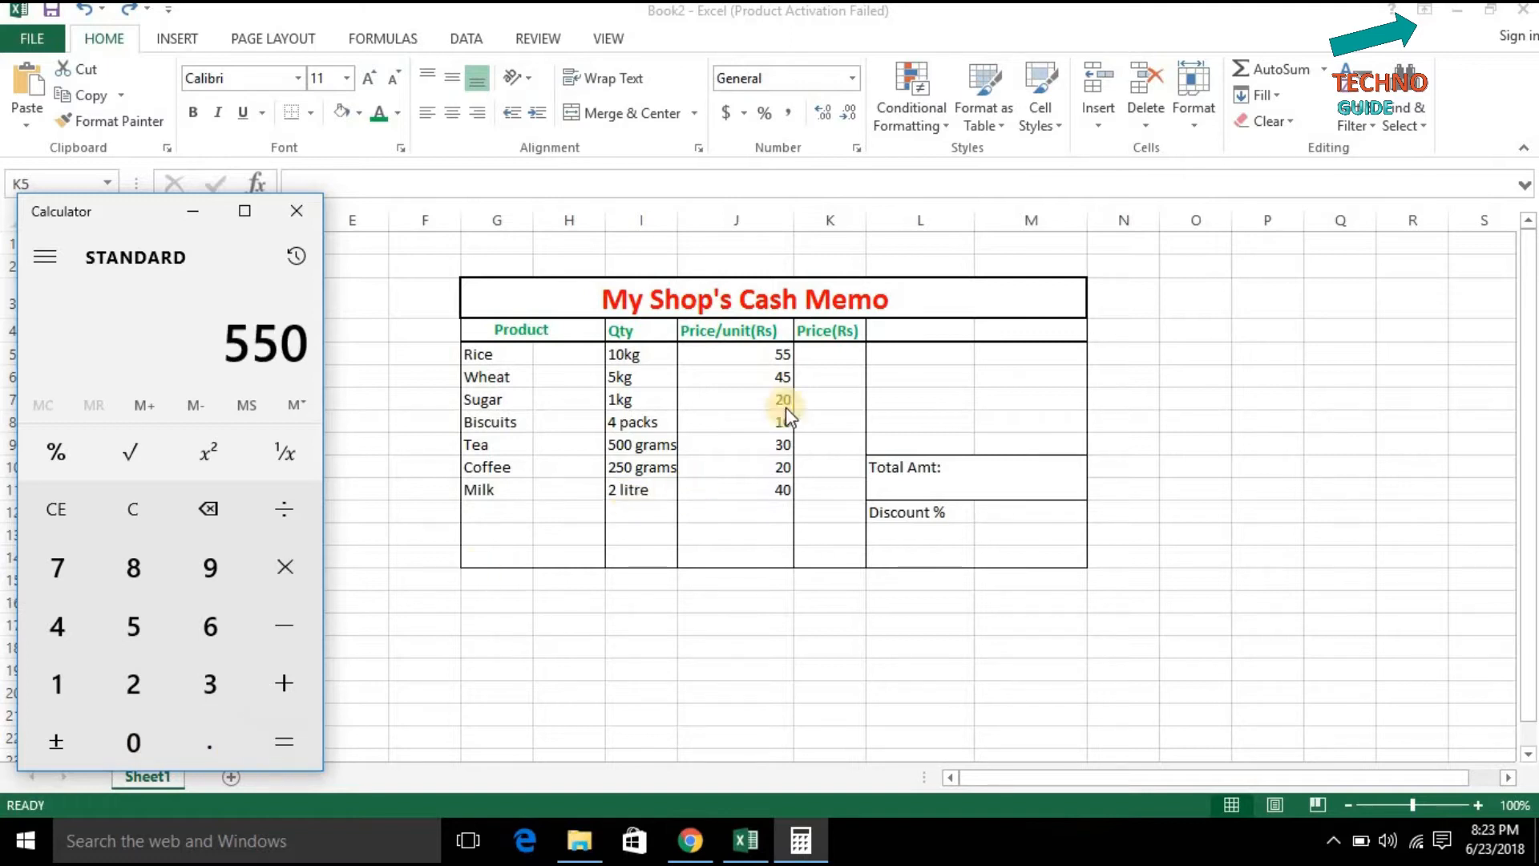
- Enter 550 as the Rice price in cell K5 of the Excel cash memo
{"action": "left_click", "coordinate": [830, 362]}
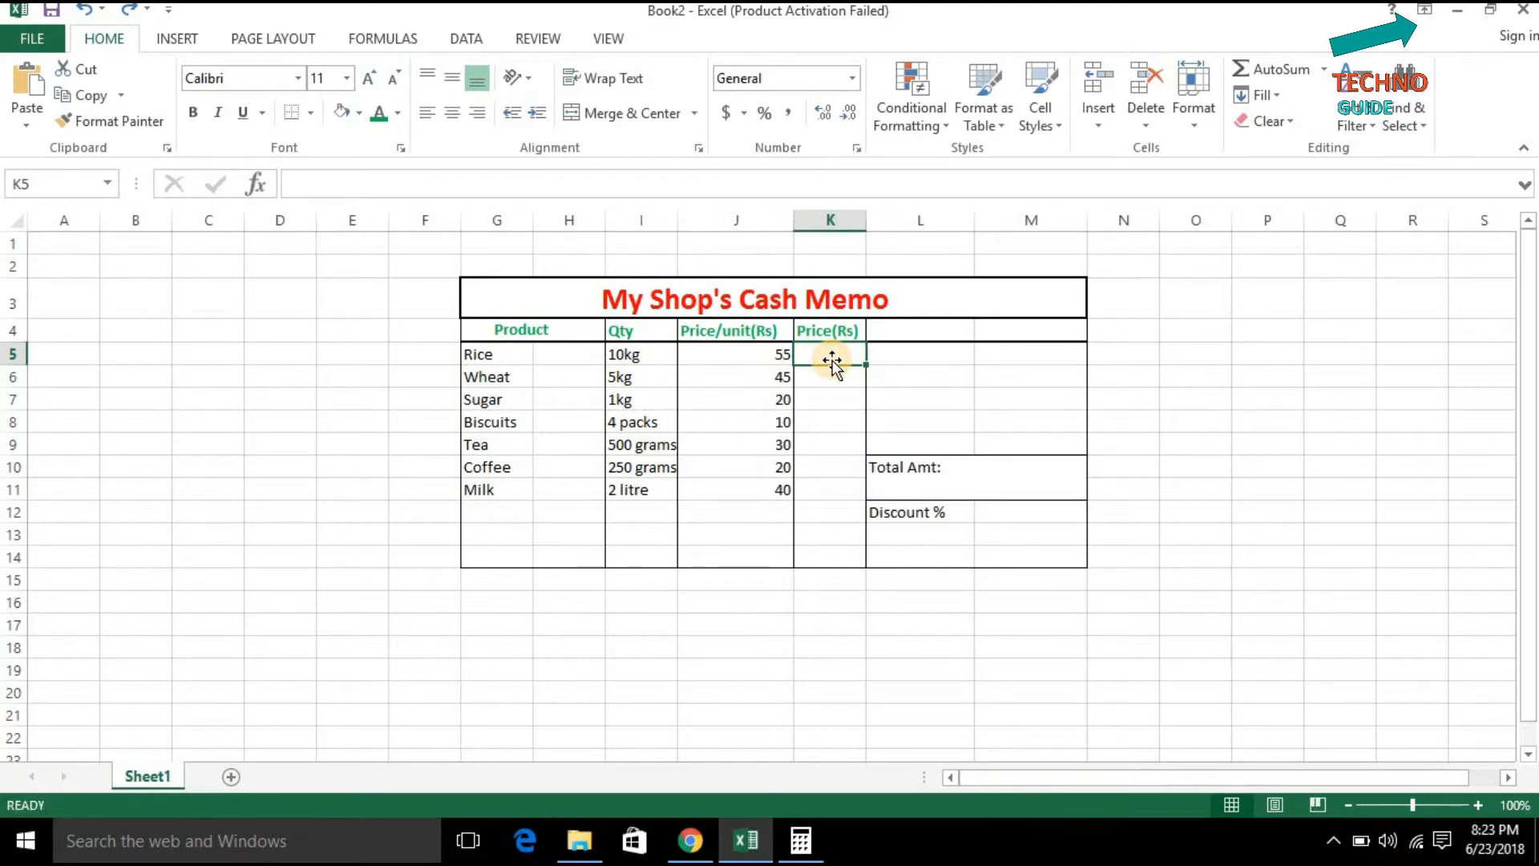
{"action": "type", "text": "550"}
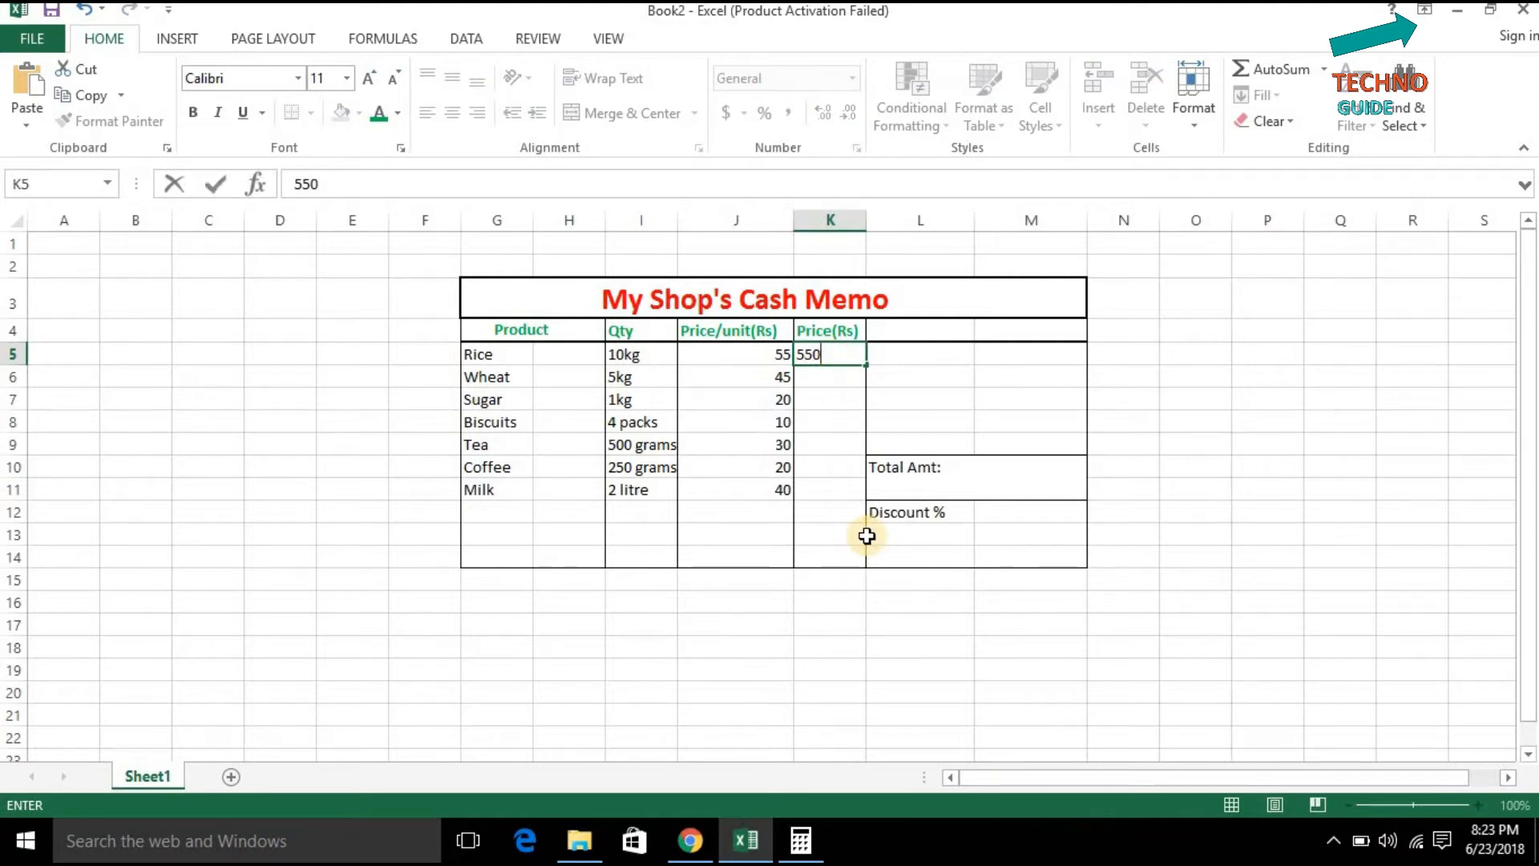
{"action": "key", "text": "Return"}
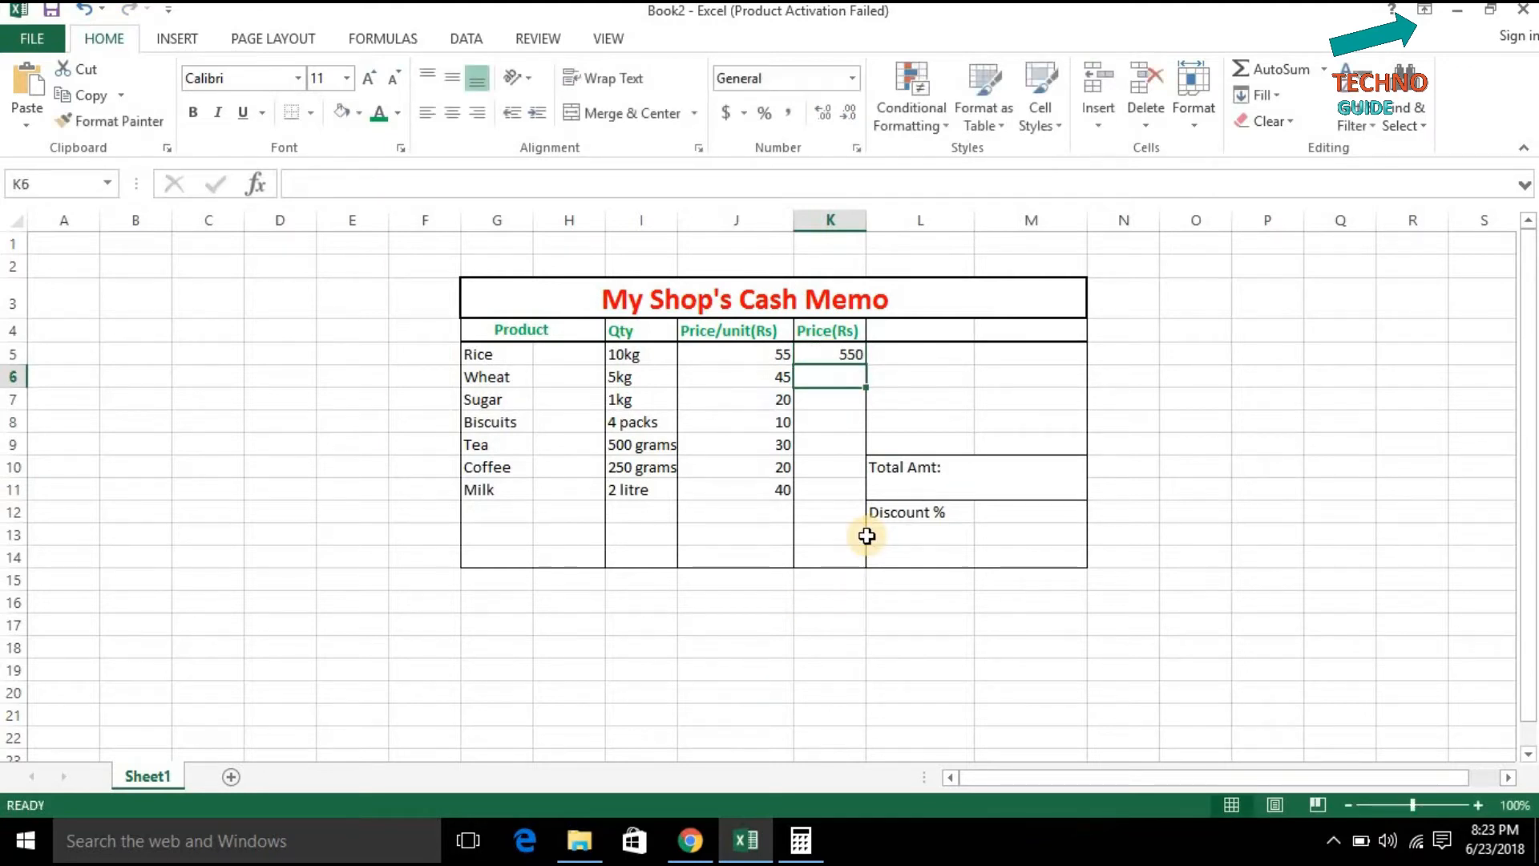
- Switch to Calculator, clear it, and multiply the wheat unit price of 45 by its quantity of 5
{"action": "left_click", "coordinate": [801, 840]}
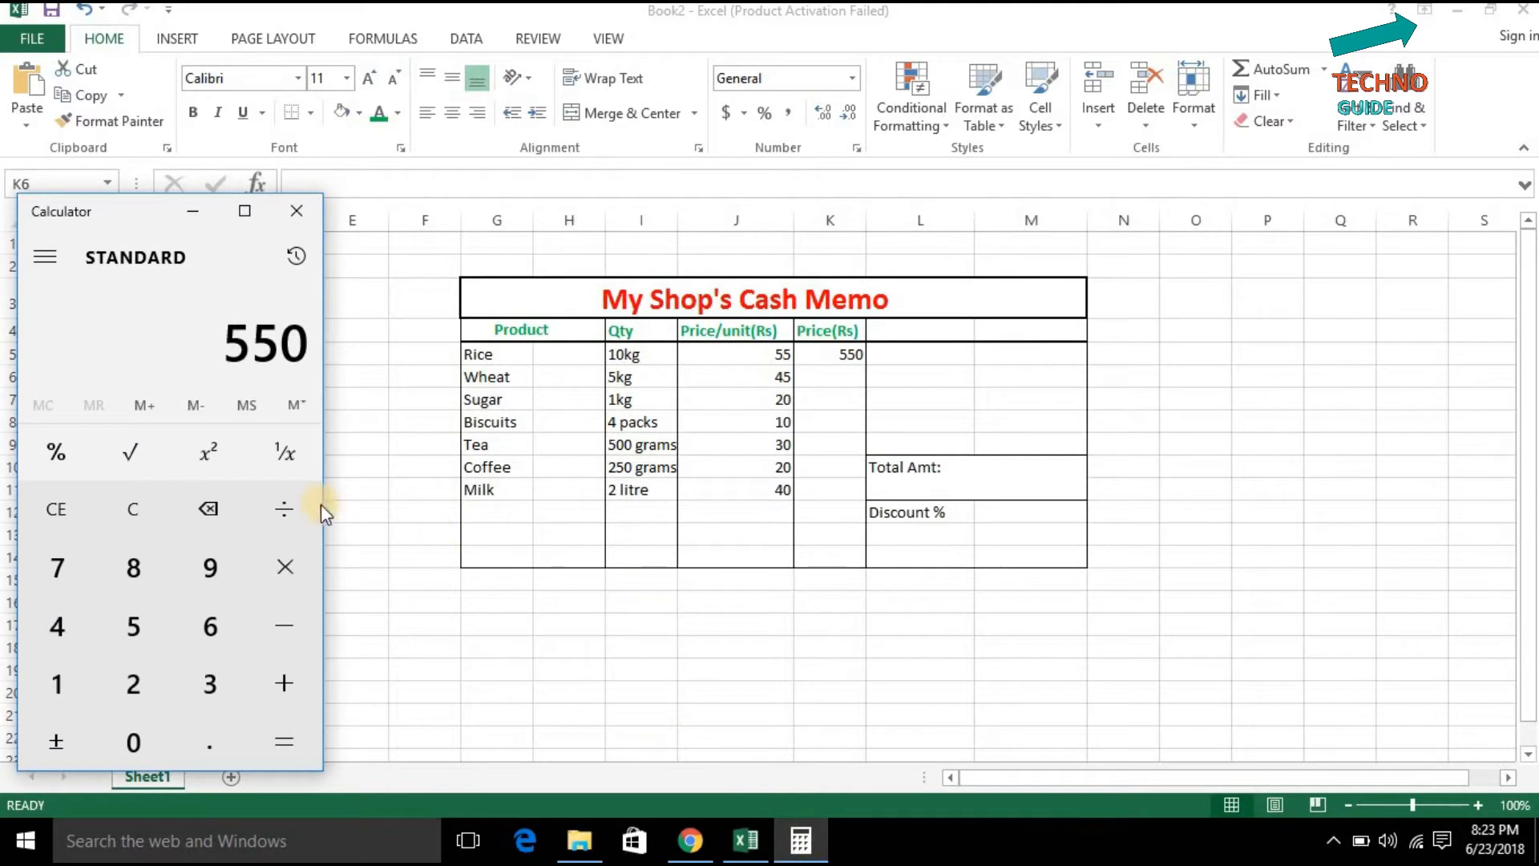
{"action": "left_click", "coordinate": [145, 517]}
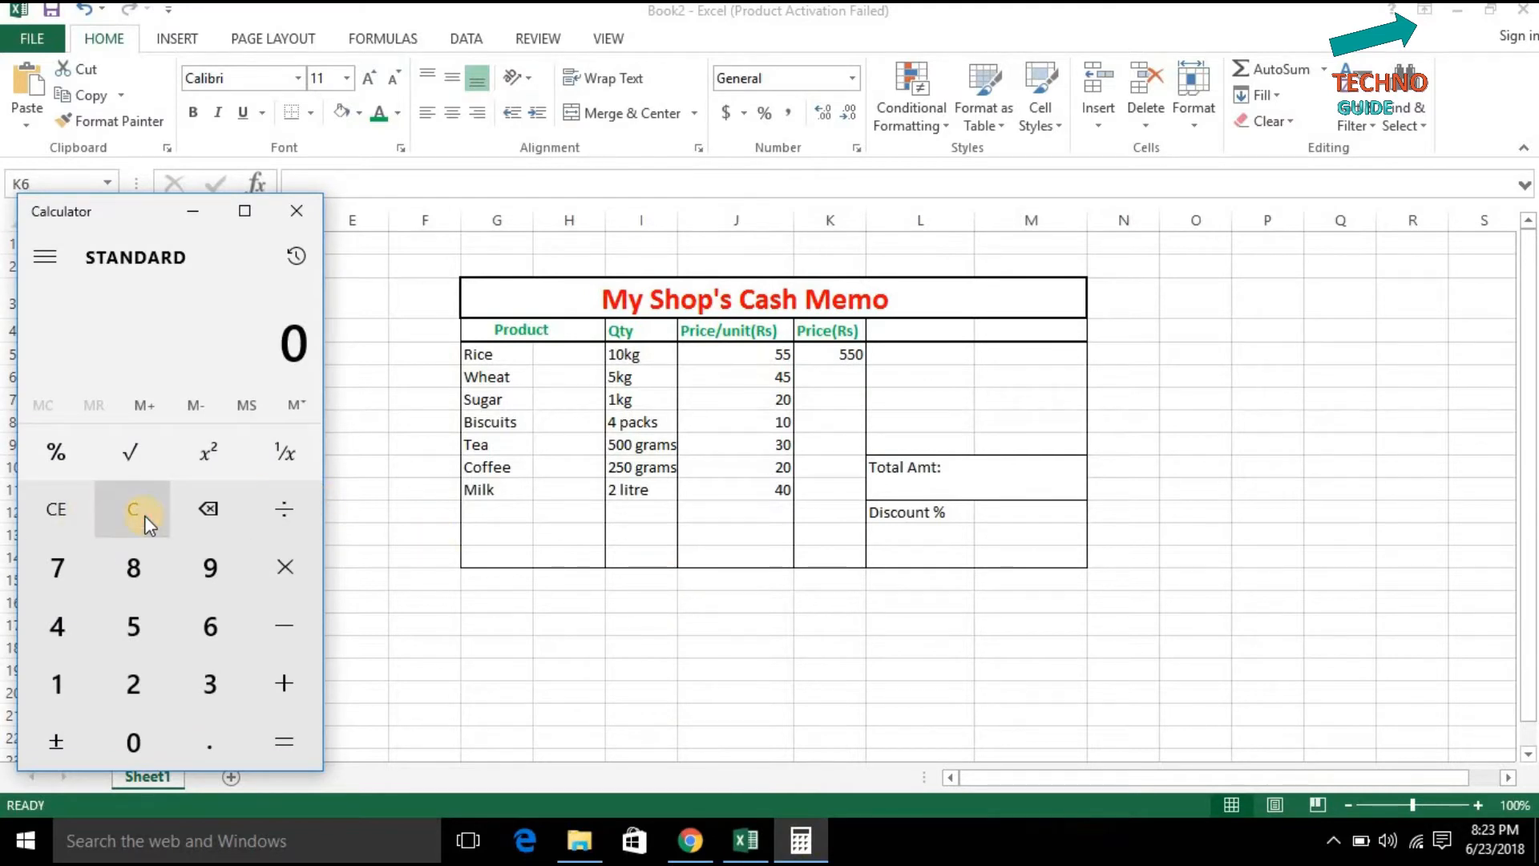
{"action": "left_click", "coordinate": [75, 636]}
{"action": "left_click", "coordinate": [117, 635]}
{"action": "left_click", "coordinate": [276, 568]}
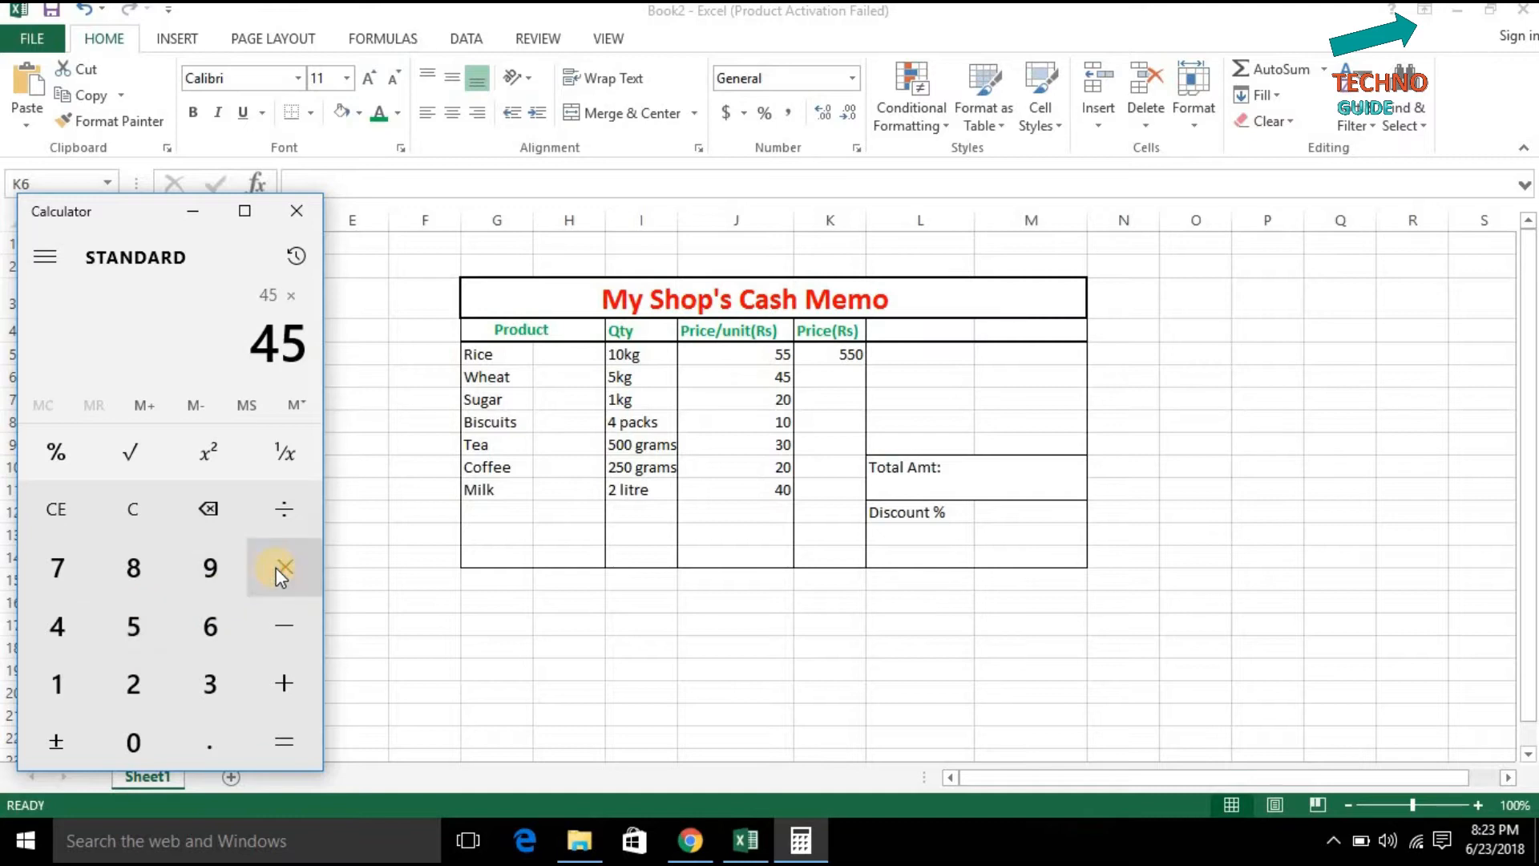
{"action": "left_click", "coordinate": [132, 622]}
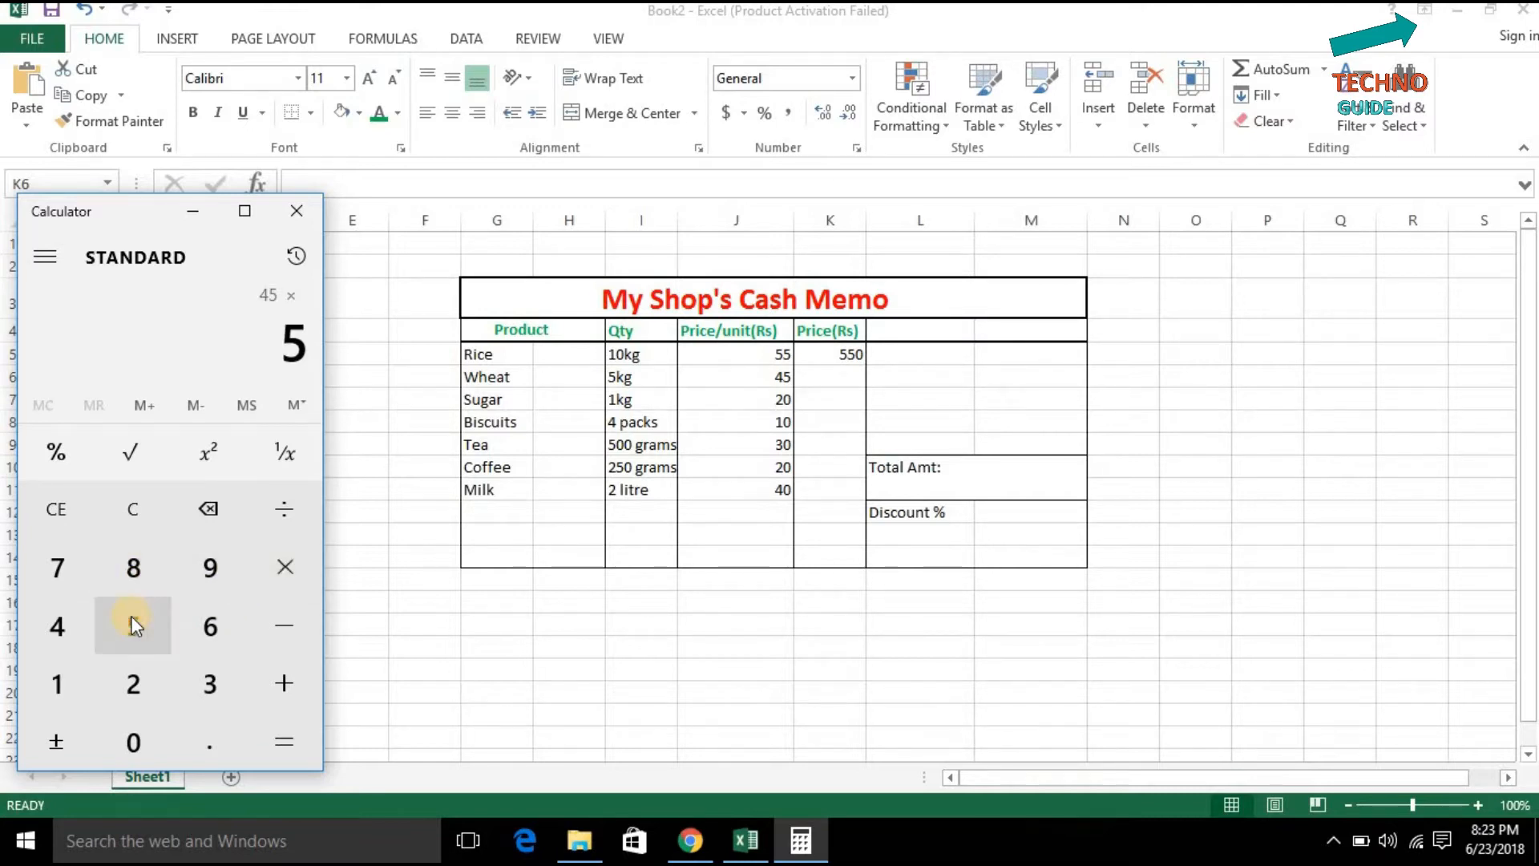
{"action": "left_click", "coordinate": [282, 733]}
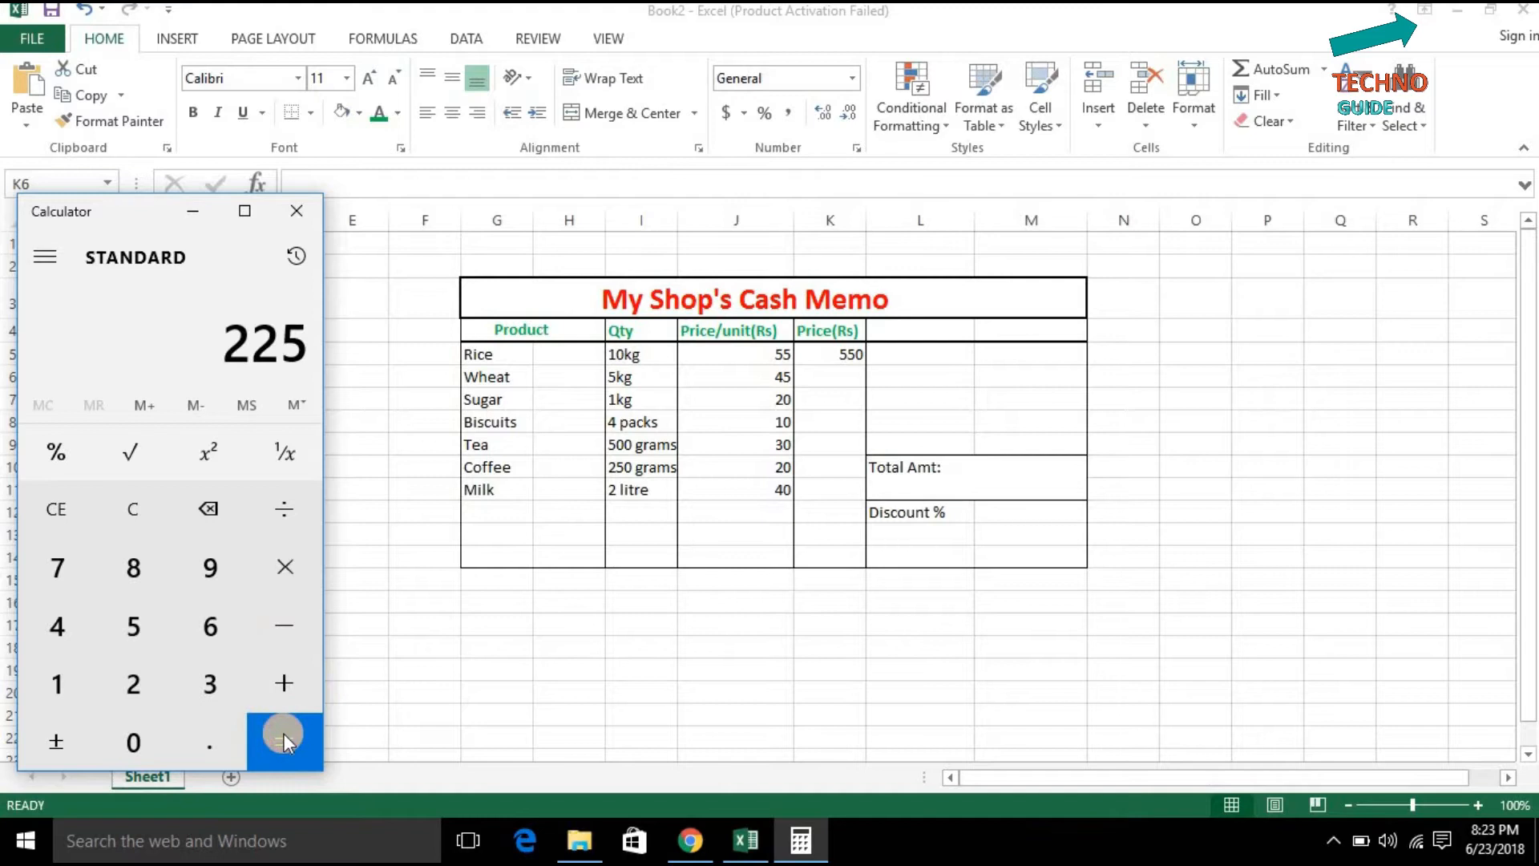
- Enter 225 as the Wheat price in cell K6 of the Excel cash memo
{"action": "left_click", "coordinate": [830, 371]}
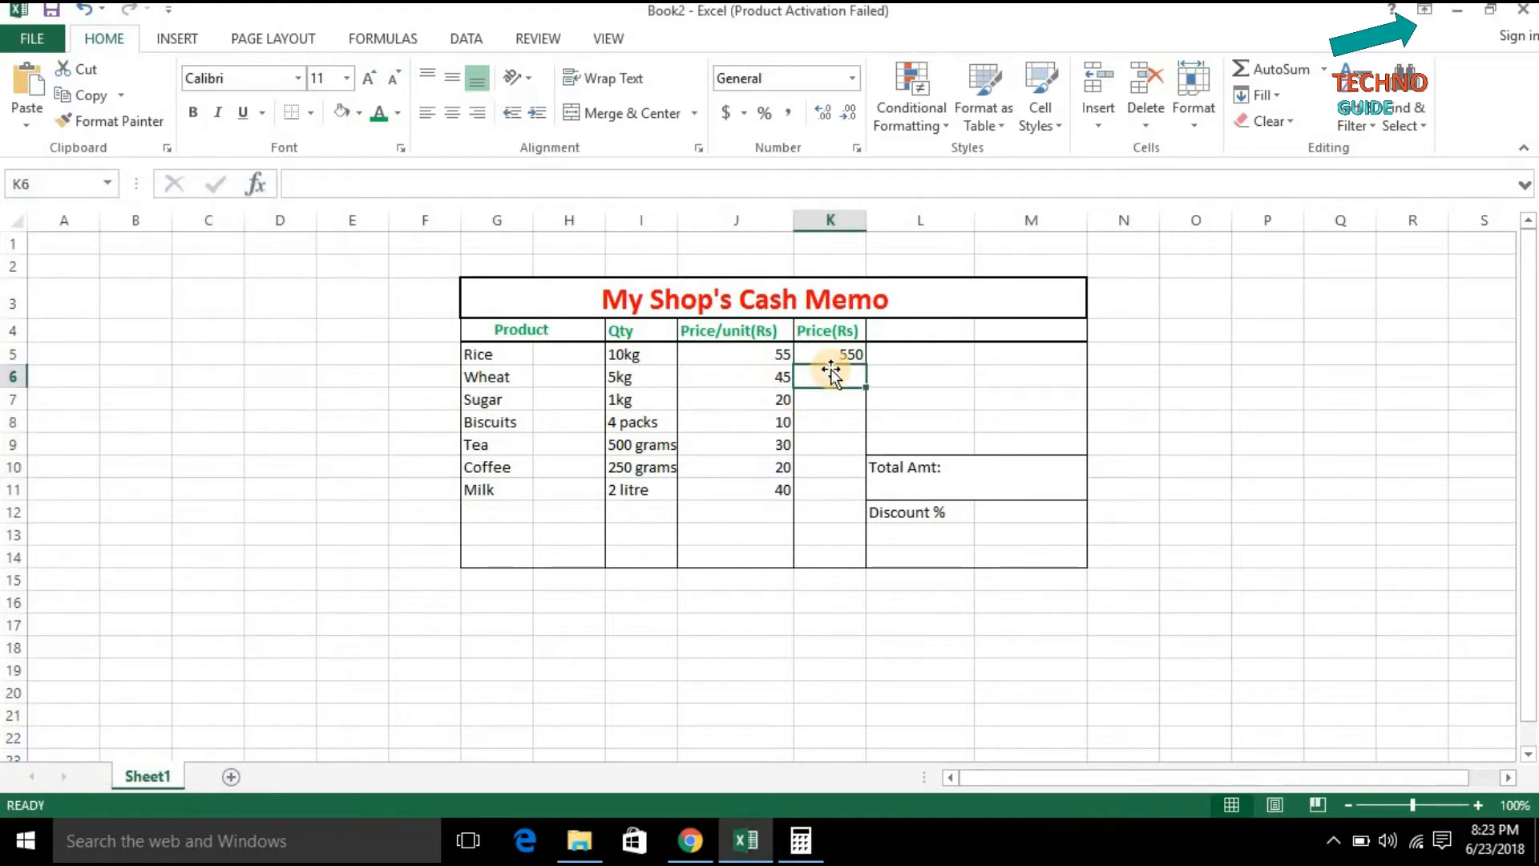
{"action": "type", "text": "225"}
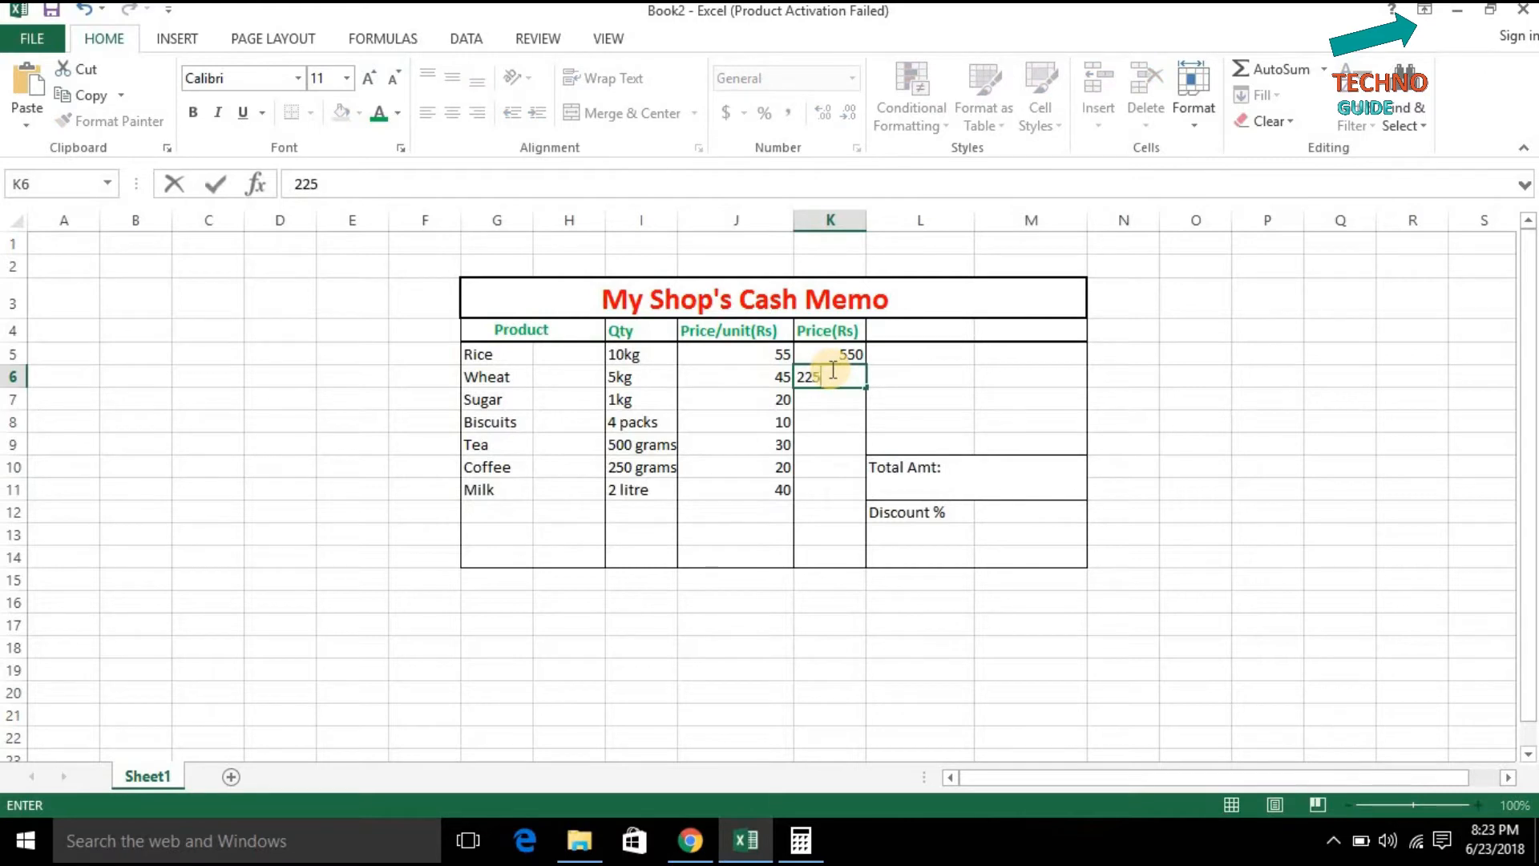
{"action": "mouse_move", "coordinate": [811, 854]}
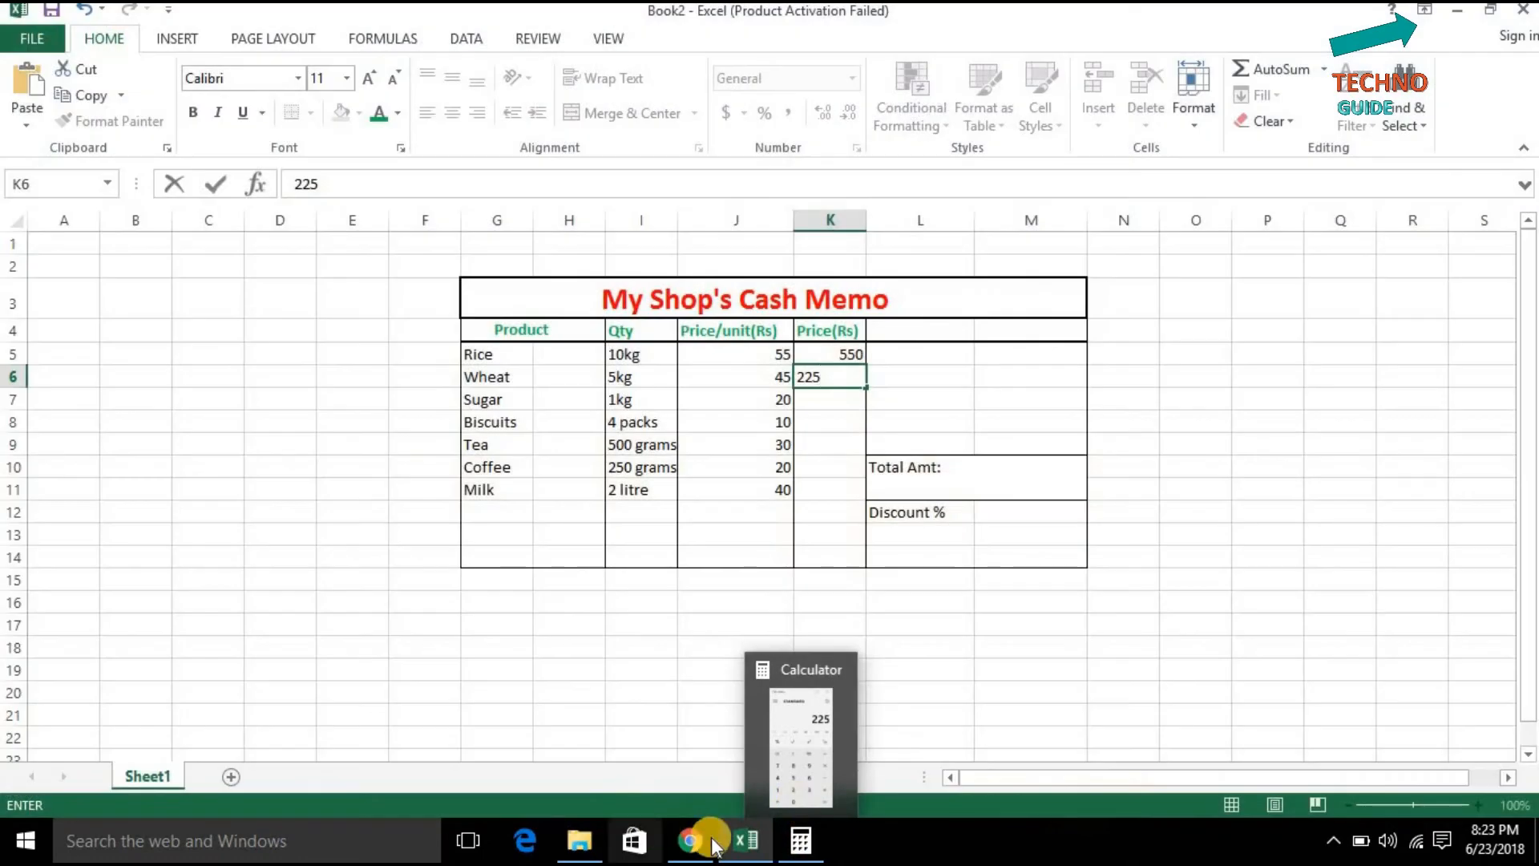
{"action": "mouse_move", "coordinate": [745, 840]}
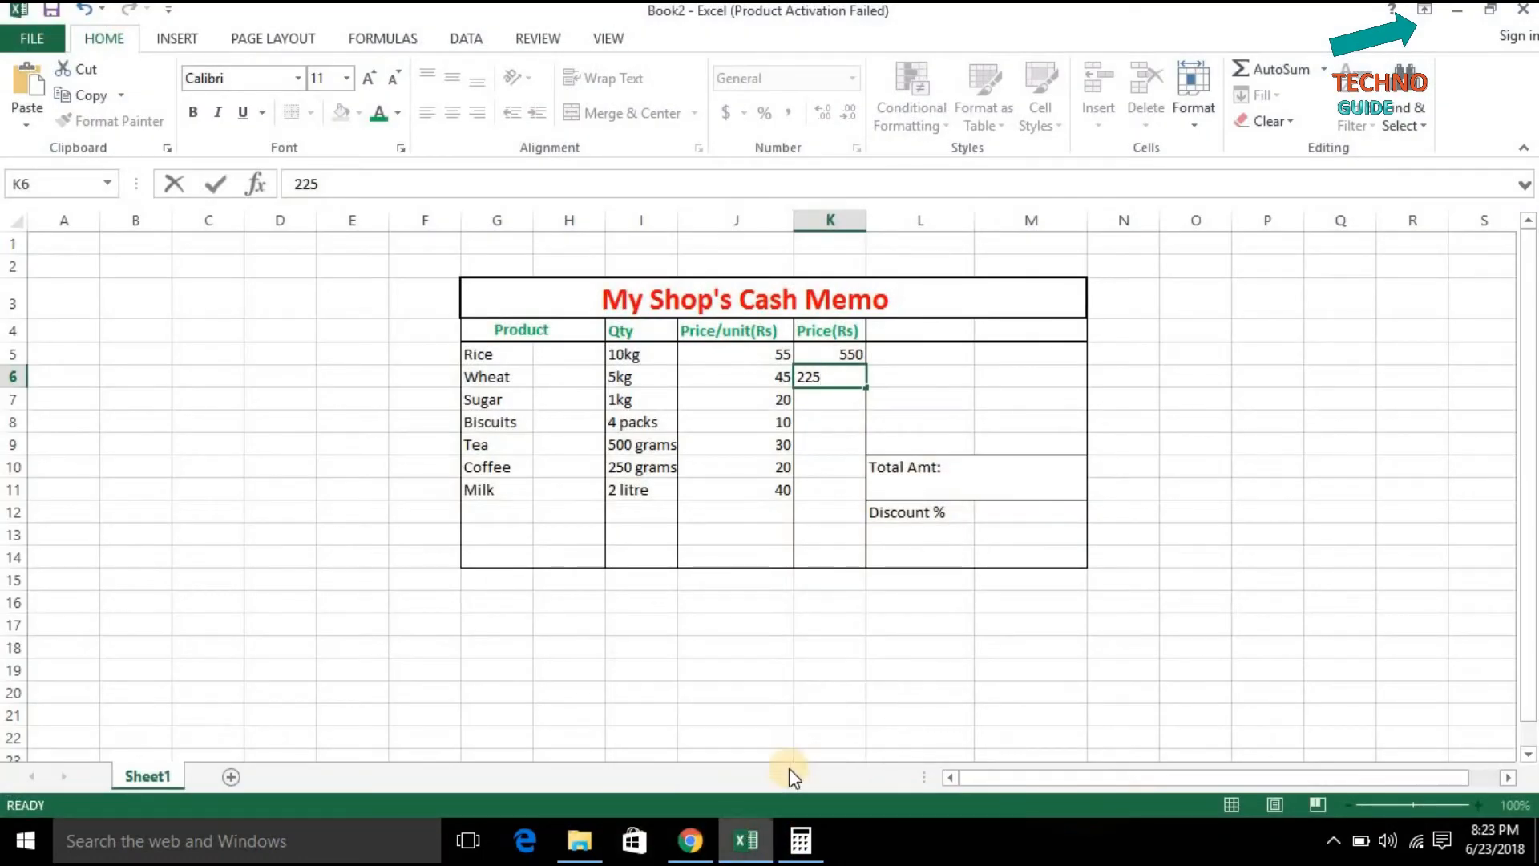
{"action": "key", "text": "Return"}
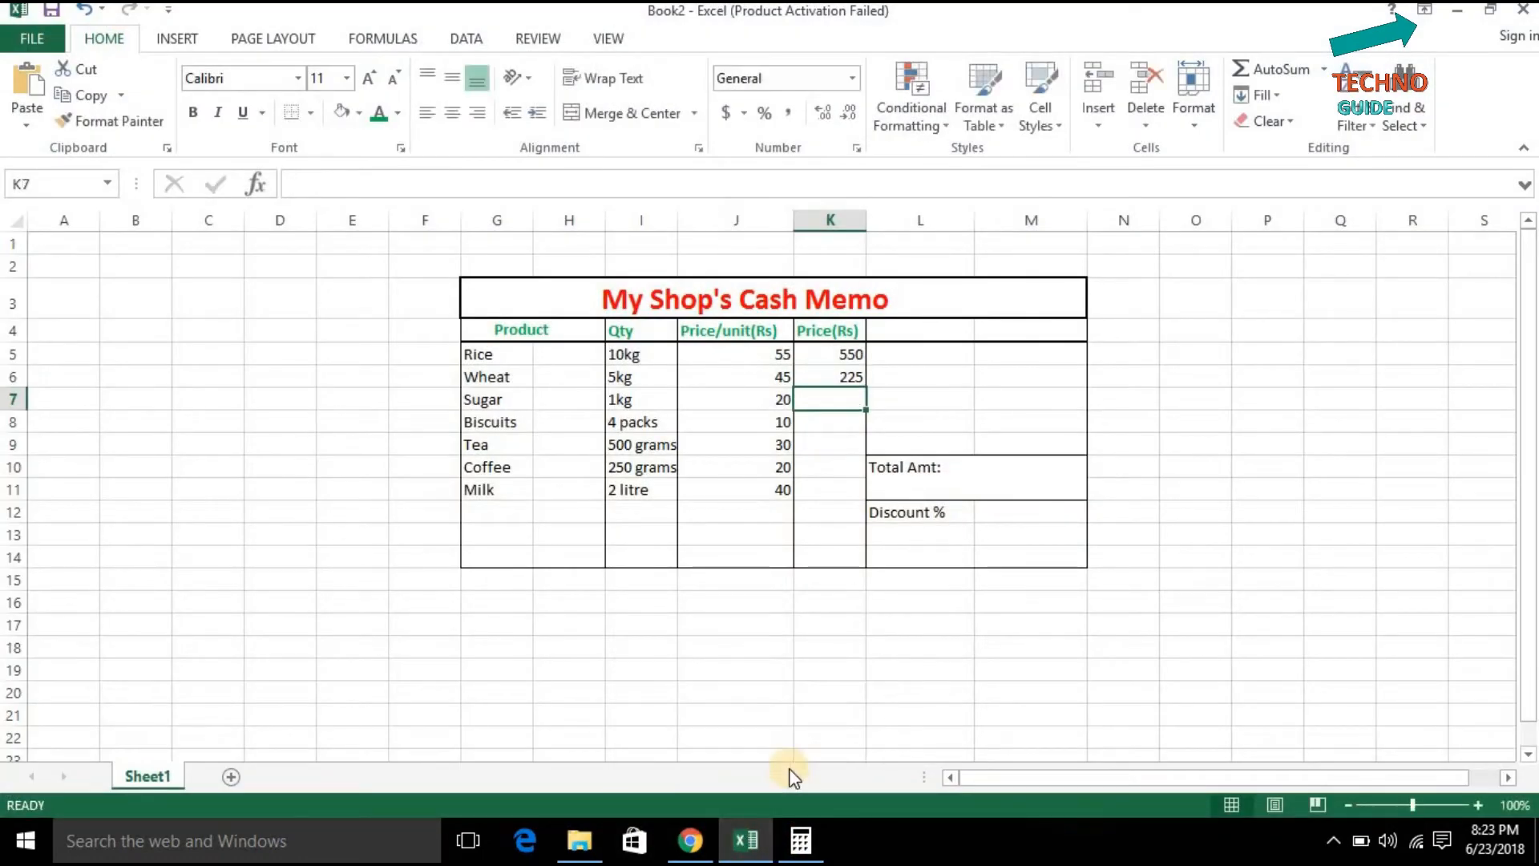
- Clear the Calculator, then enter 20 as the Sugar price in cell K7 of the Excel cash memo
{"action": "left_click", "coordinate": [799, 841]}
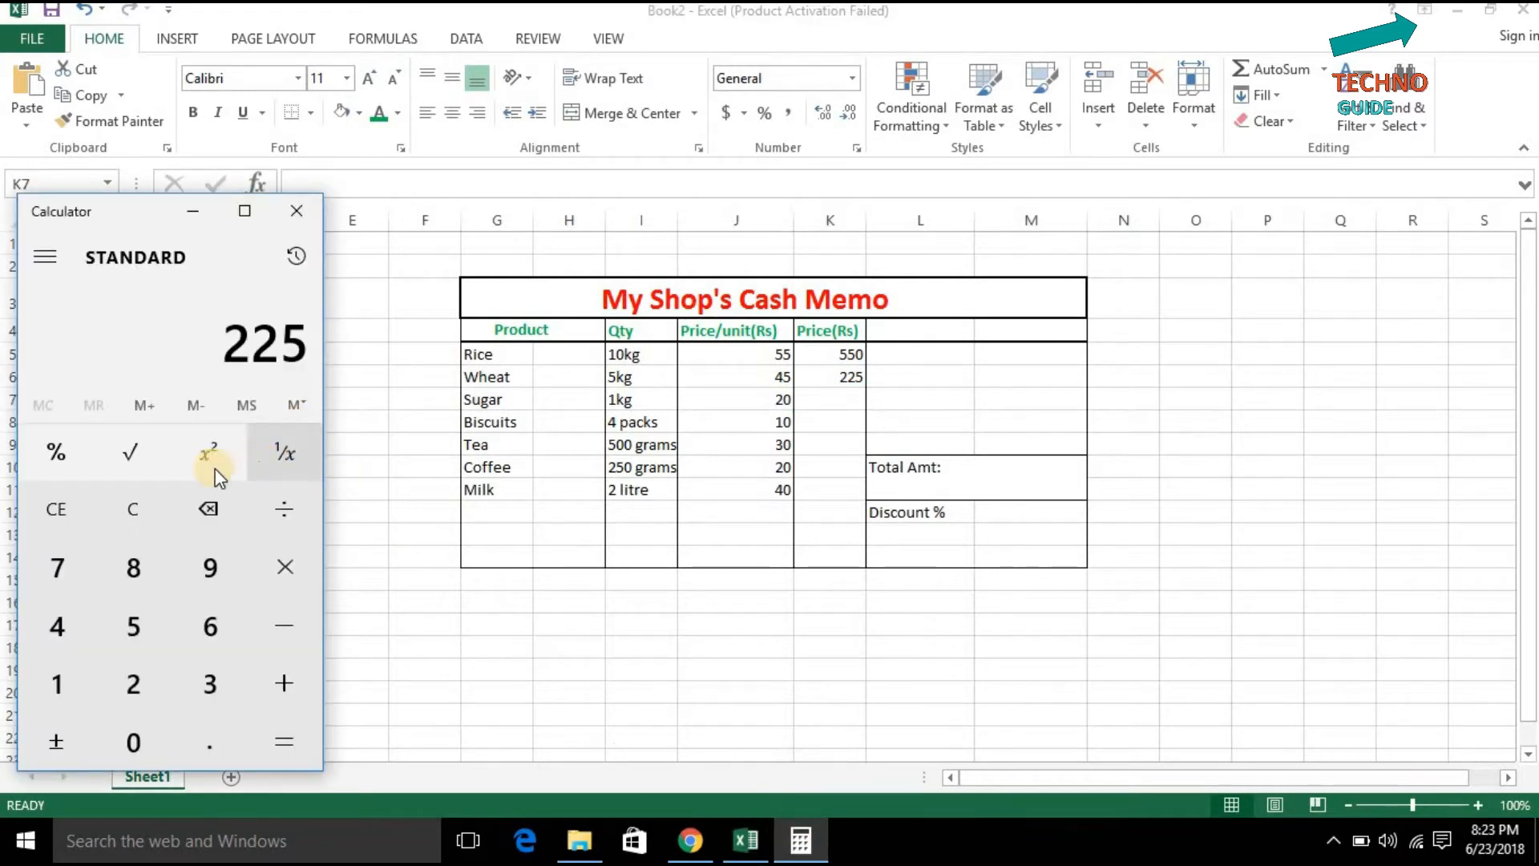
{"action": "left_click", "coordinate": [127, 507]}
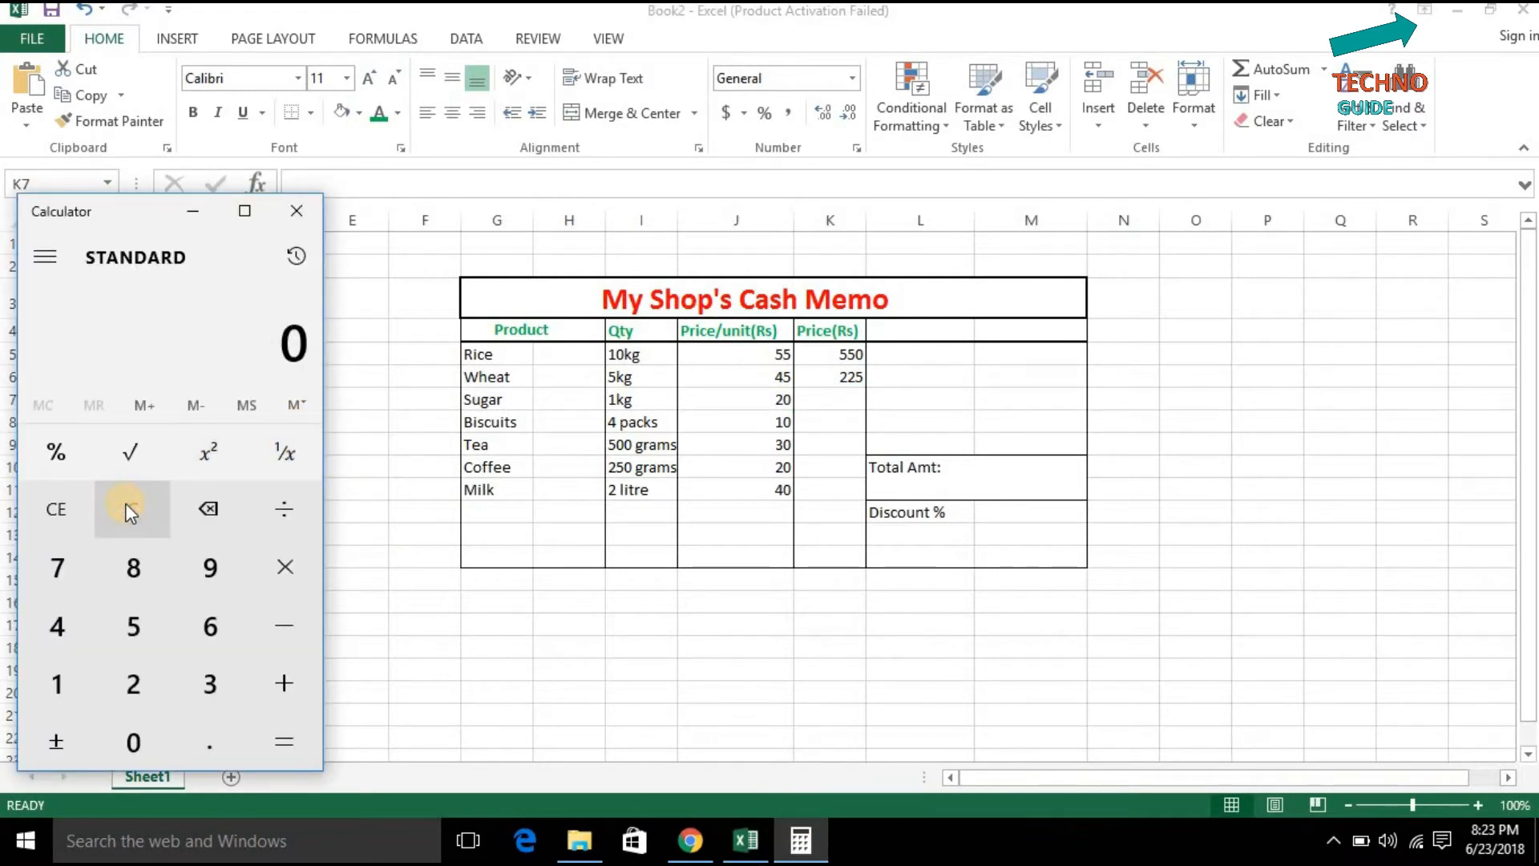
{"action": "left_click", "coordinate": [831, 399]}
{"action": "double_click", "coordinate": [831, 398]}
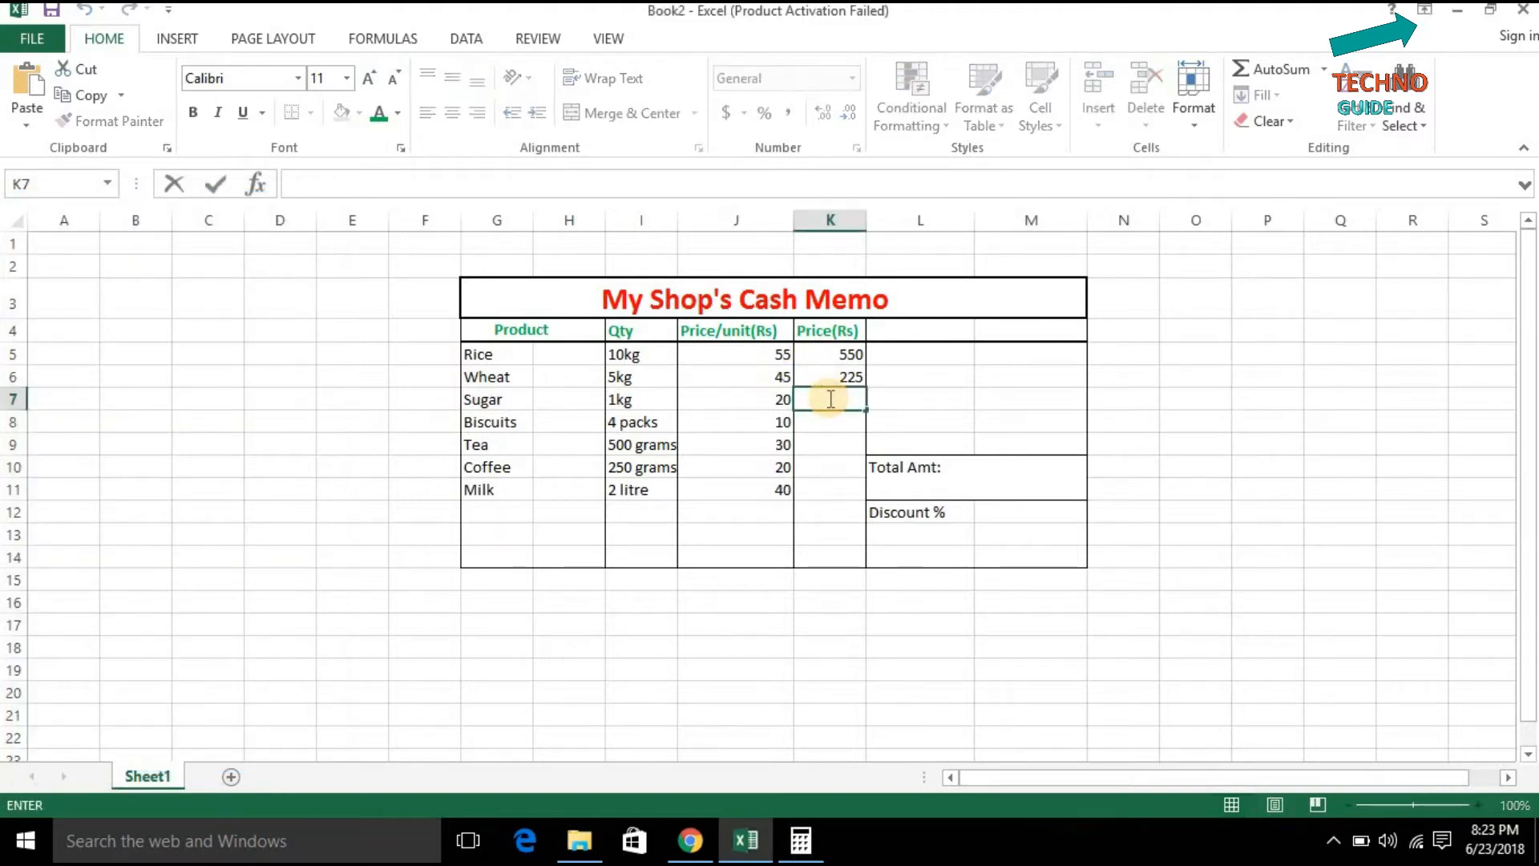
{"action": "type", "text": "20"}
{"action": "key", "text": "Return"}
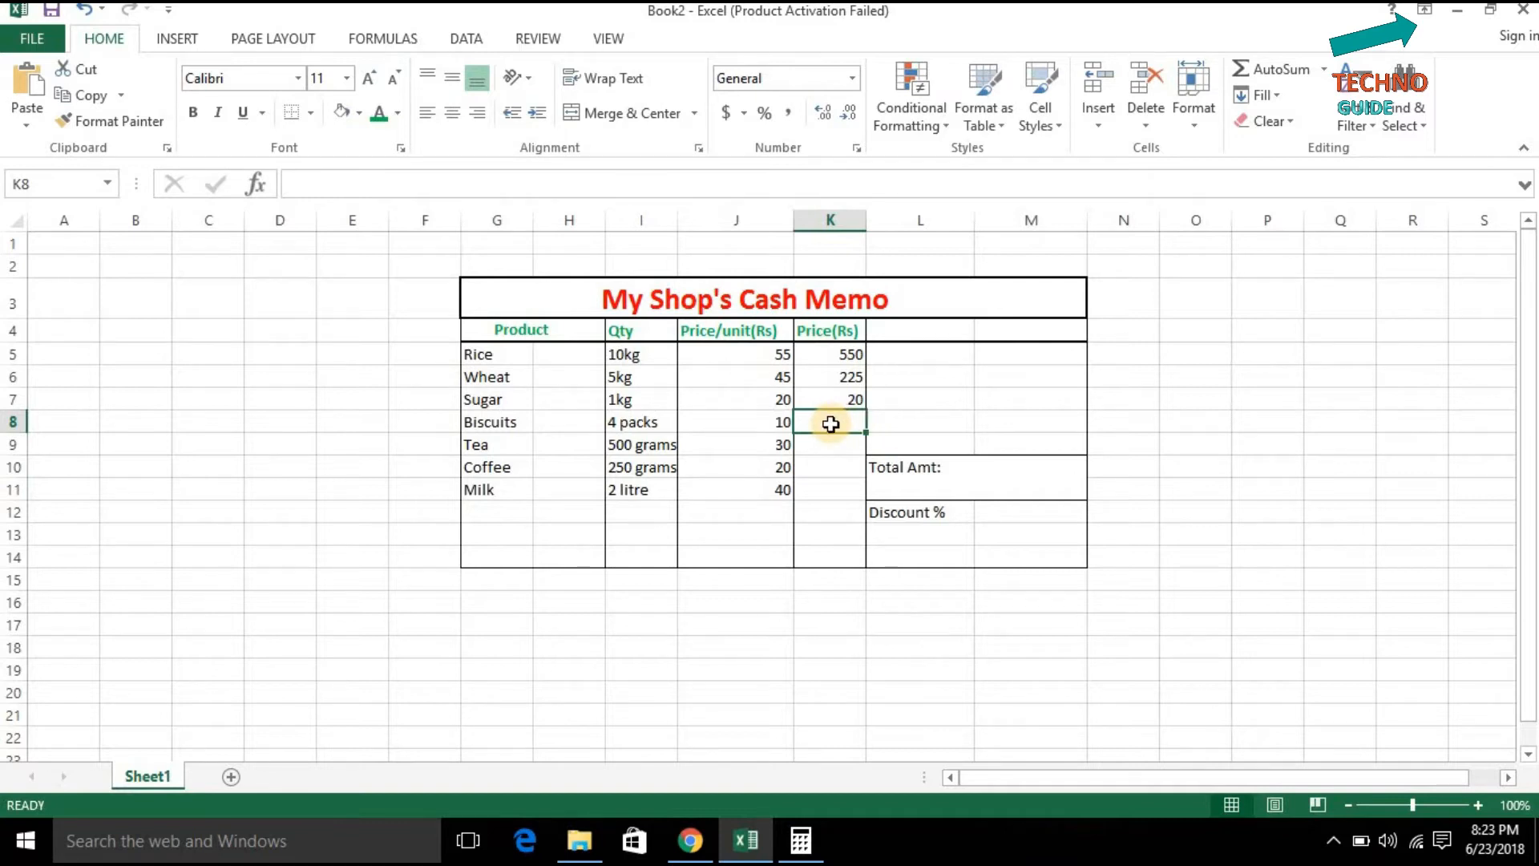
- Fill in the prices in K8:K11 with 40 for Biscuits, 30 for Tea, 20 for Coffee and 80 for Milk
{"action": "type", "text": "40"}
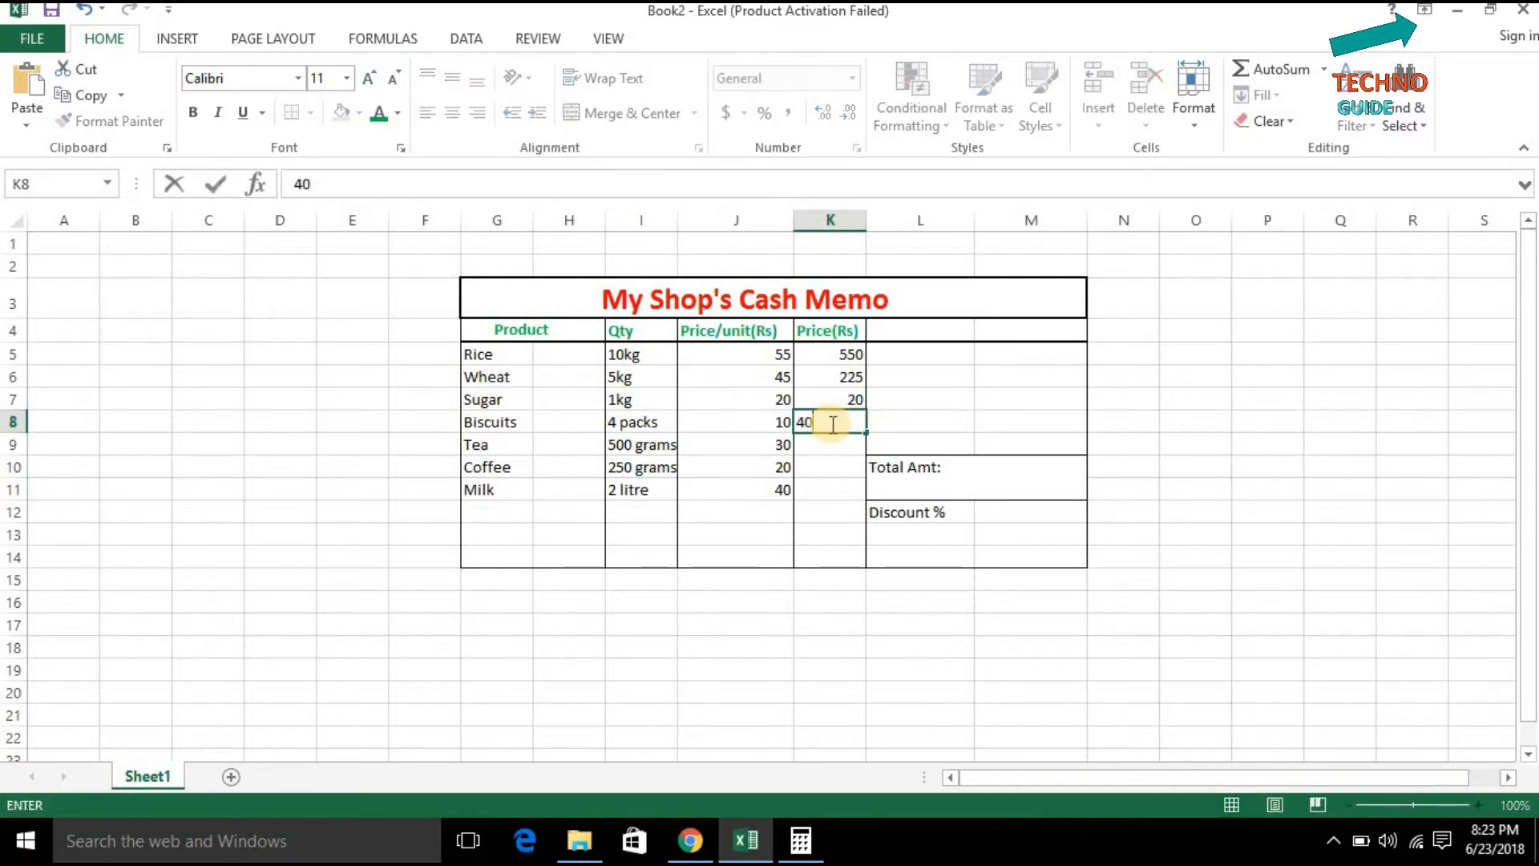
{"action": "key", "text": "Return"}
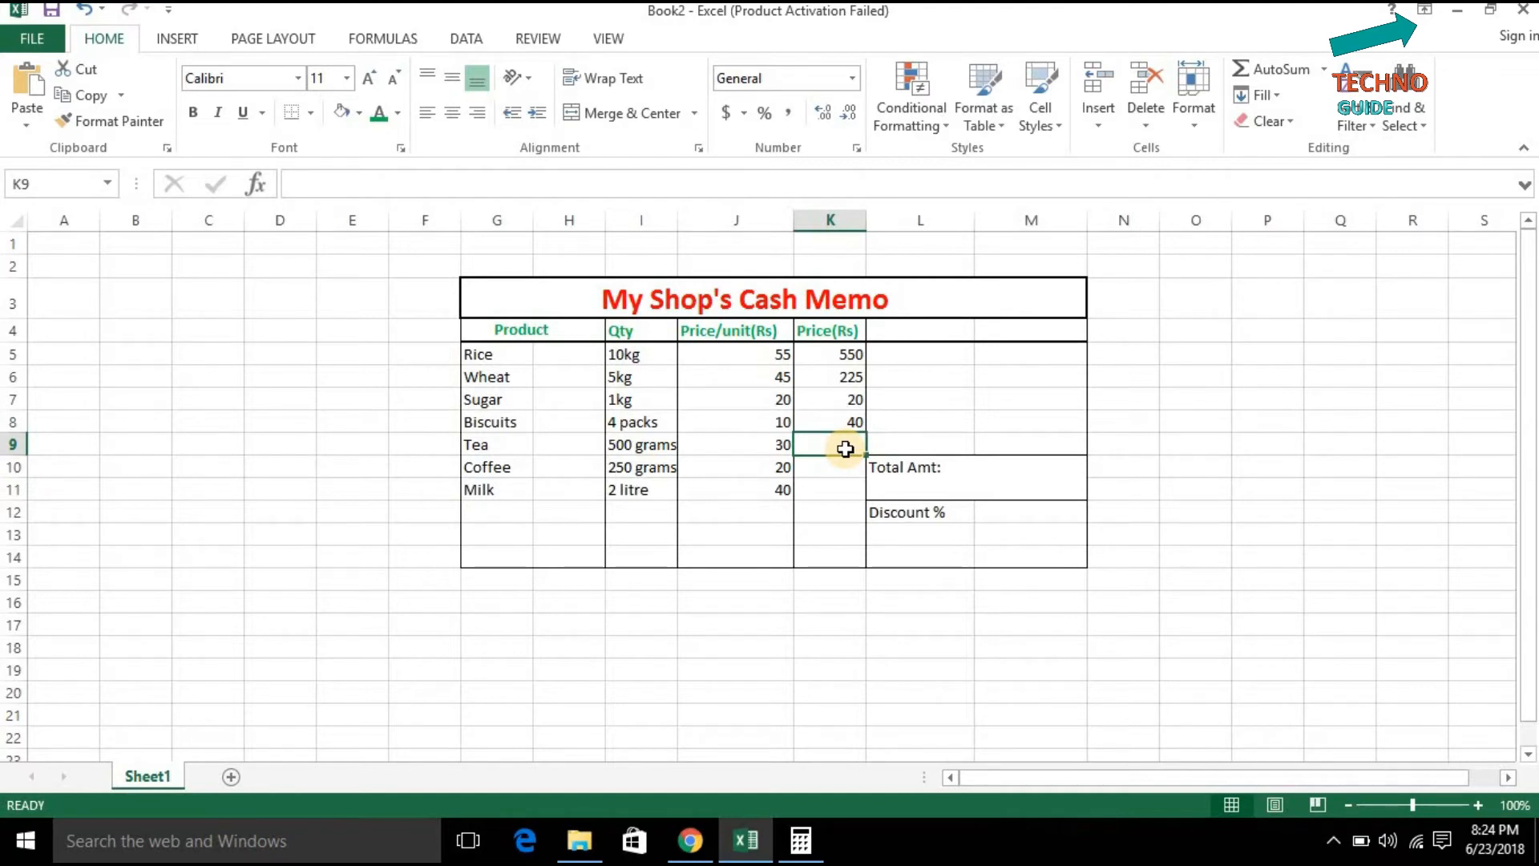
{"action": "type", "text": "30"}
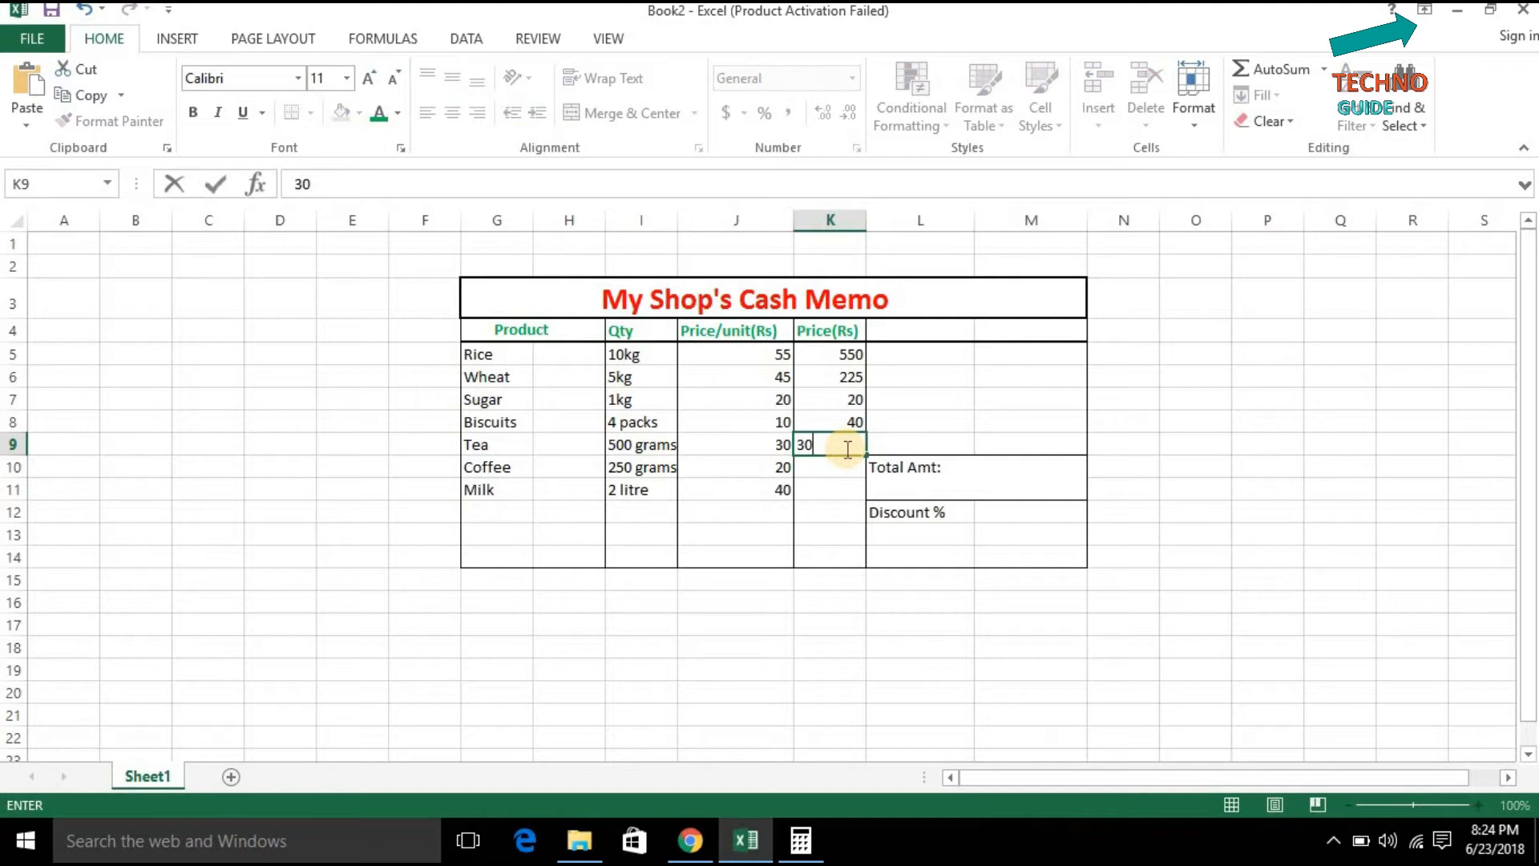
{"action": "key", "text": "Return"}
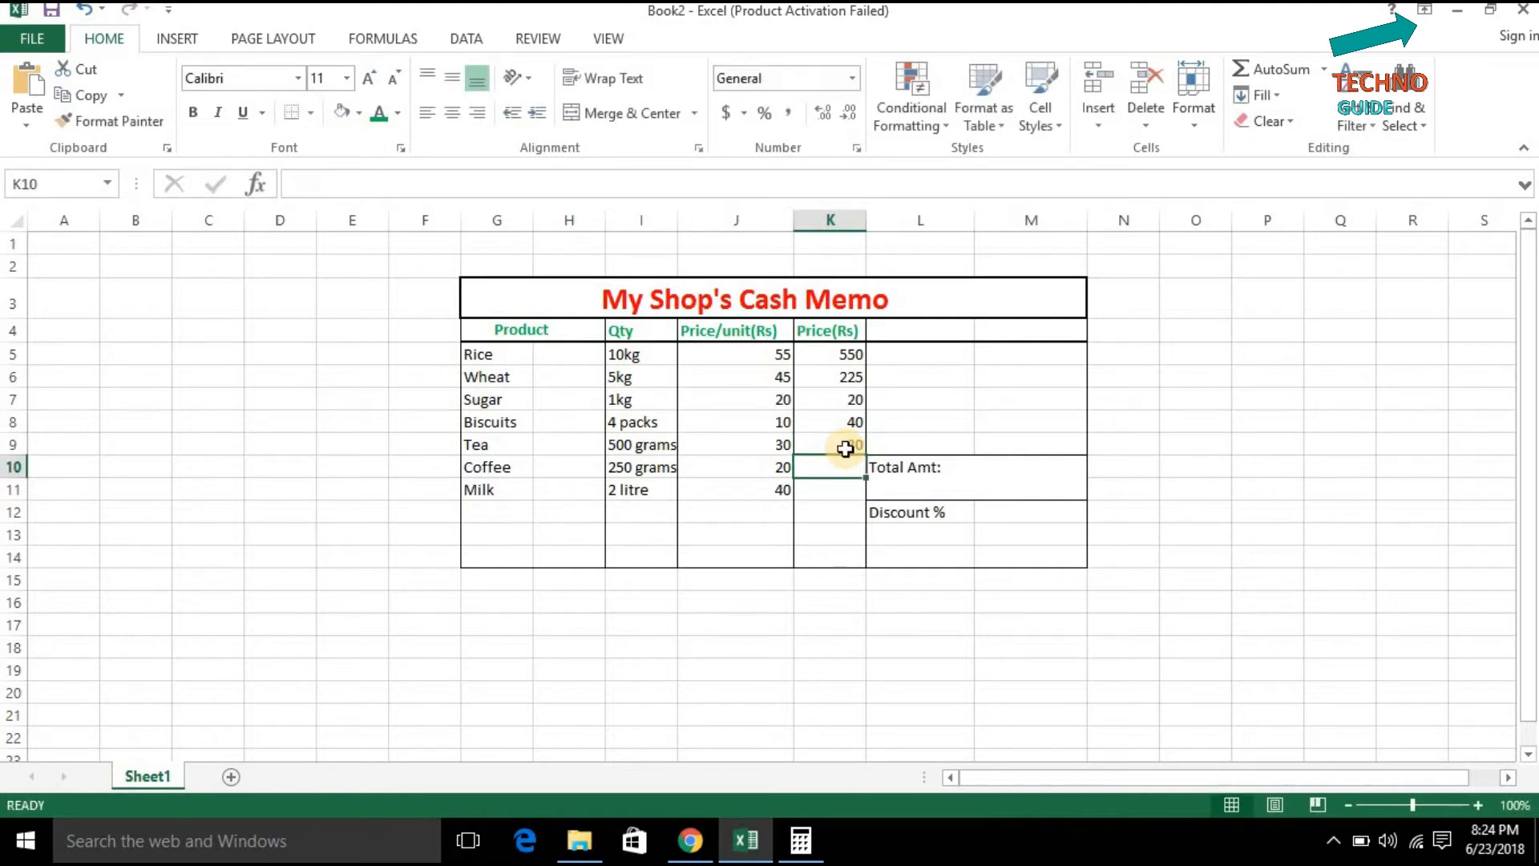
{"action": "type", "text": "20"}
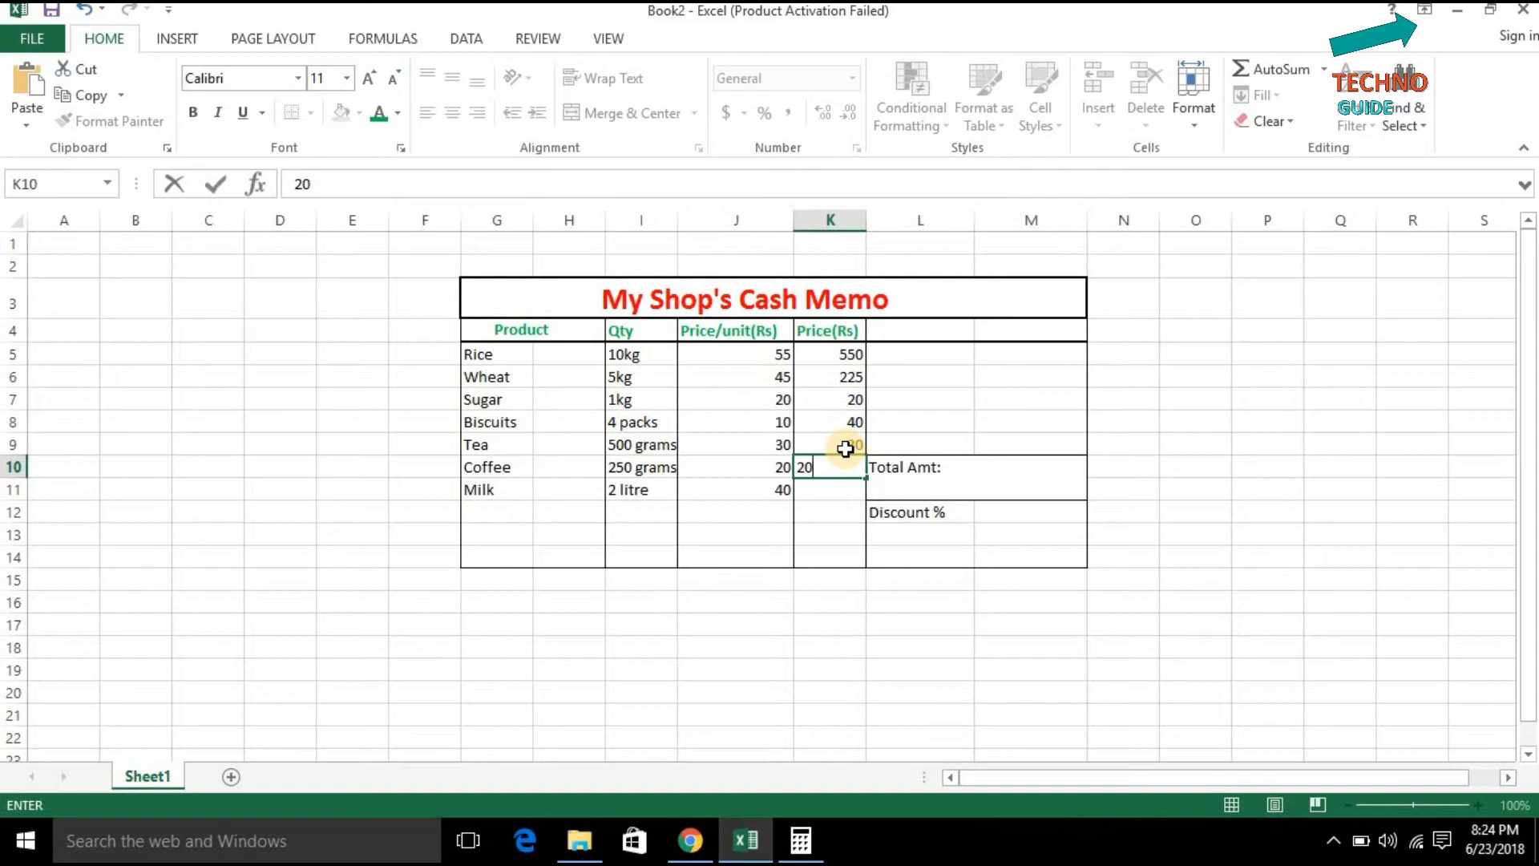
{"action": "key", "text": "Return"}
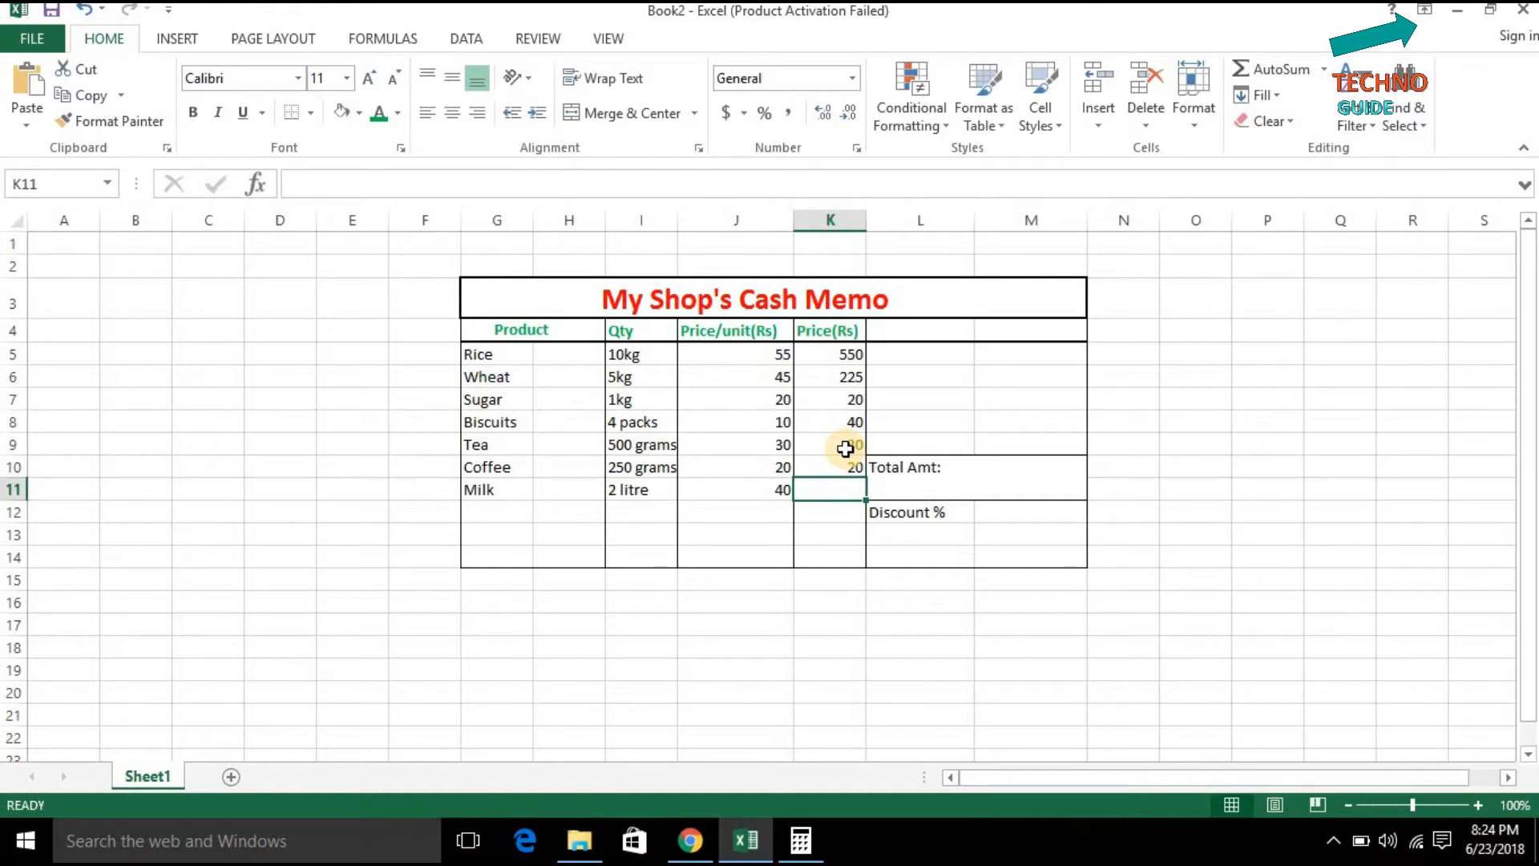
{"action": "type", "text": "80"}
{"action": "key", "text": "Return"}
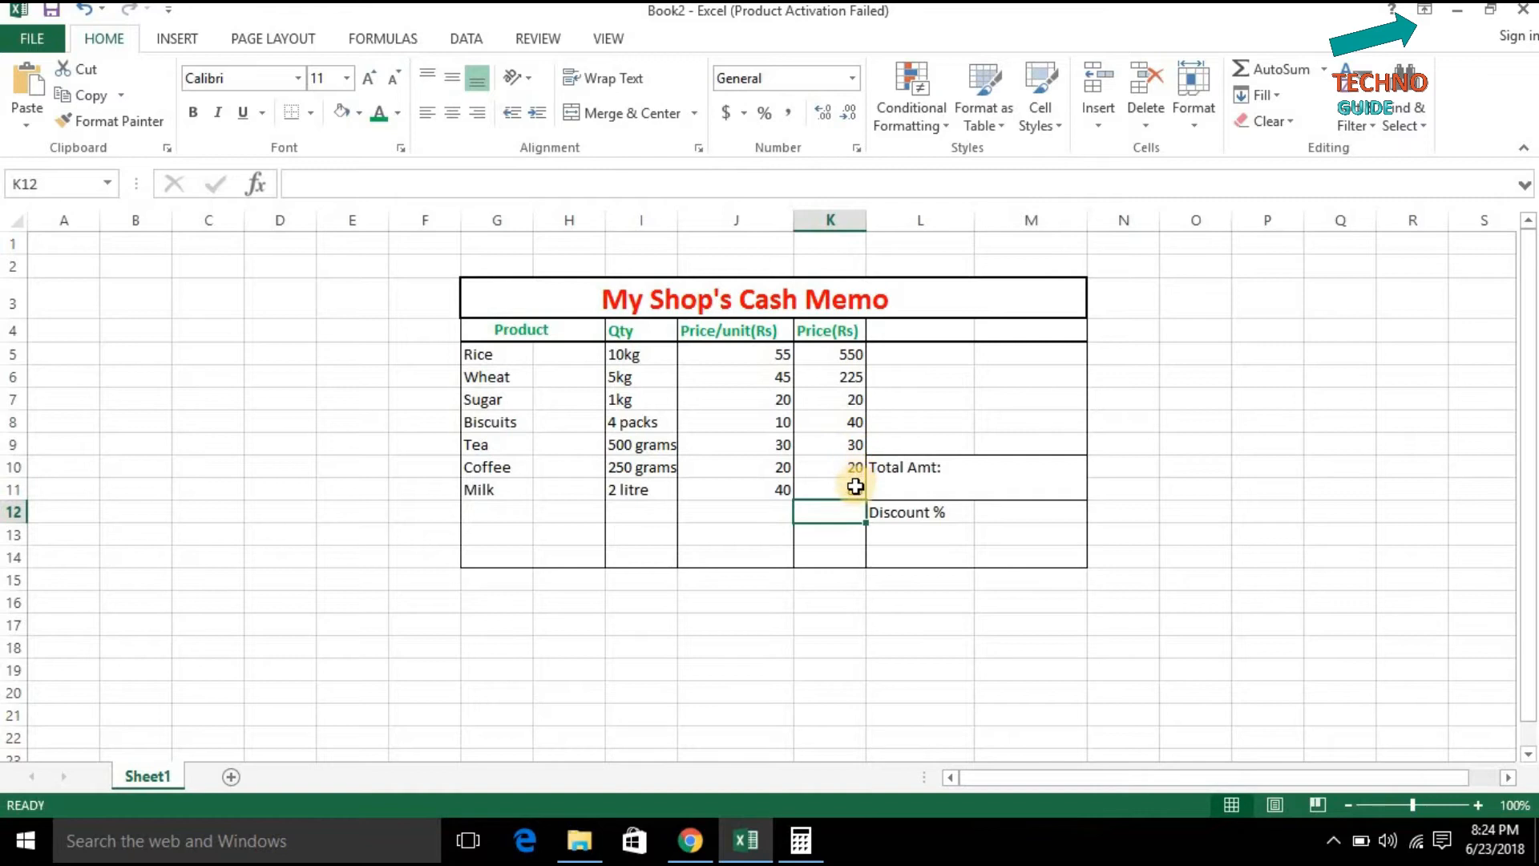
- Calculate the total amount in cell M10 with AutoSum, adjusting the summed range to the Price column cells K5:K14
{"action": "left_click", "coordinate": [963, 471]}
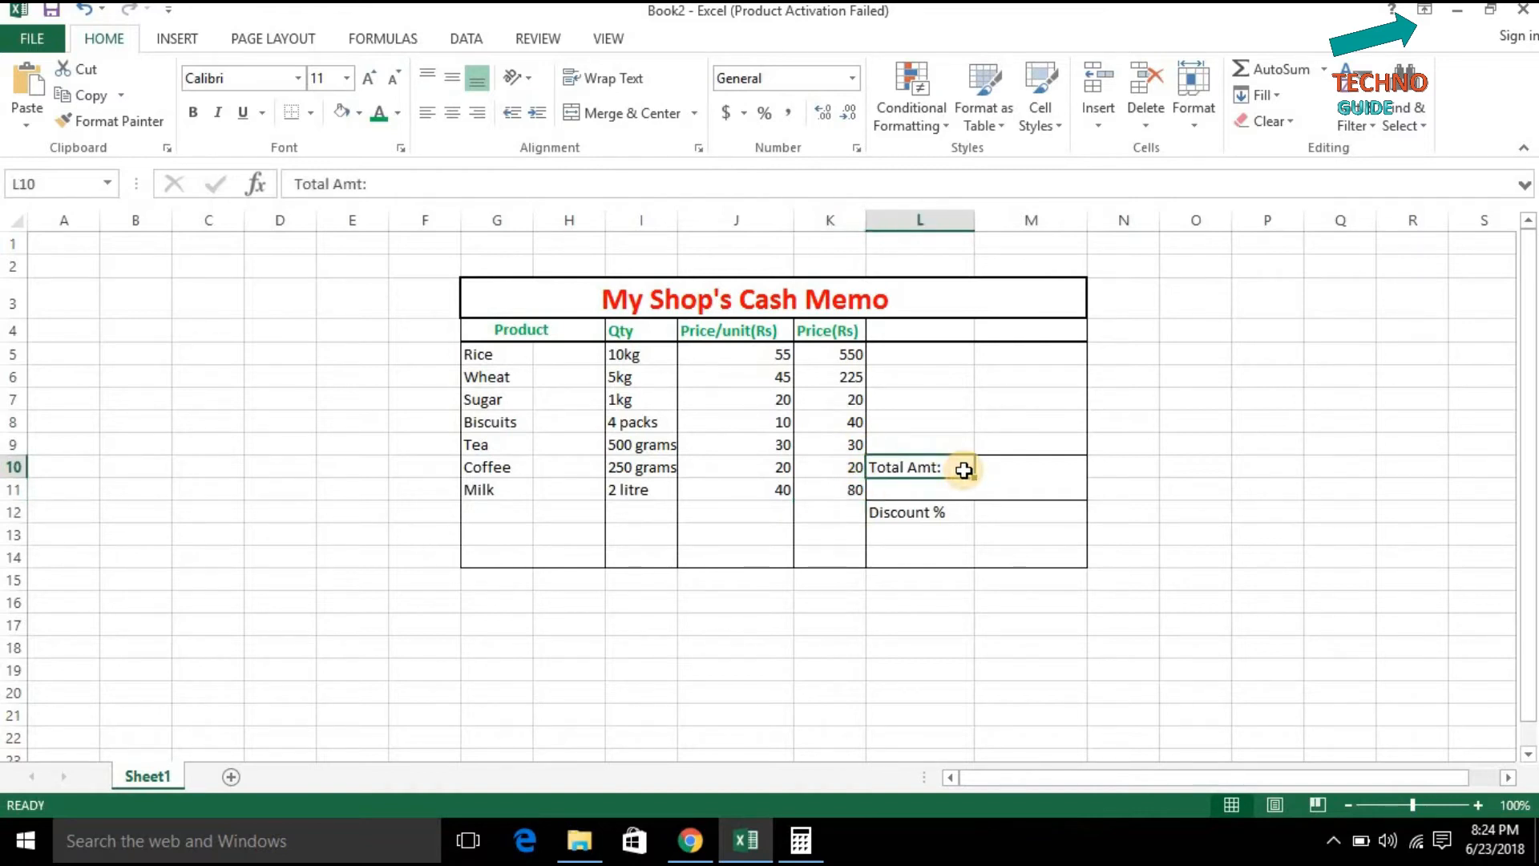
{"action": "key", "text": "Right"}
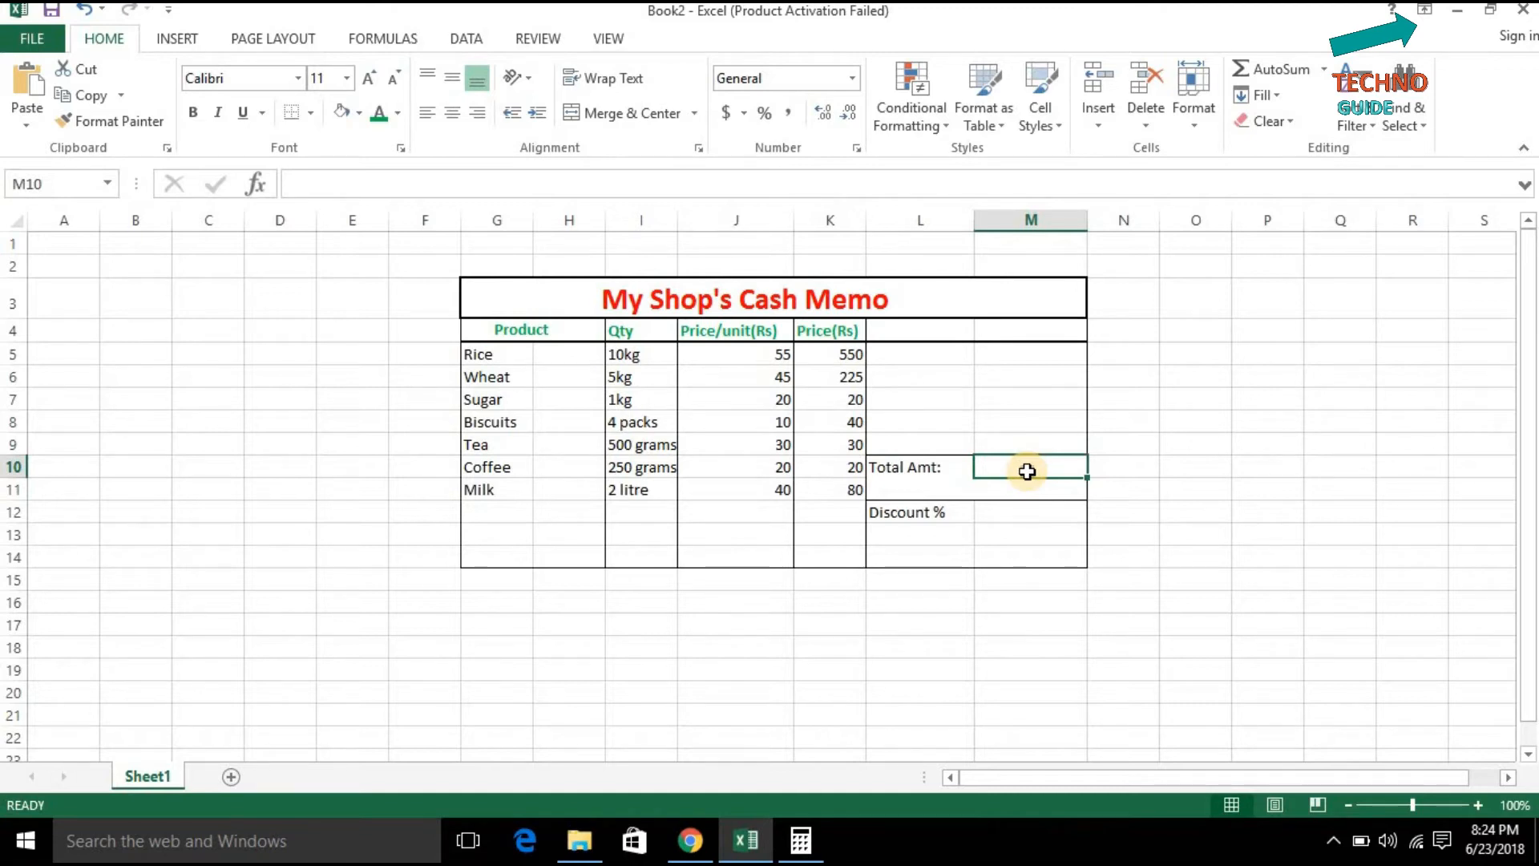
{"action": "left_click", "coordinate": [1292, 69]}
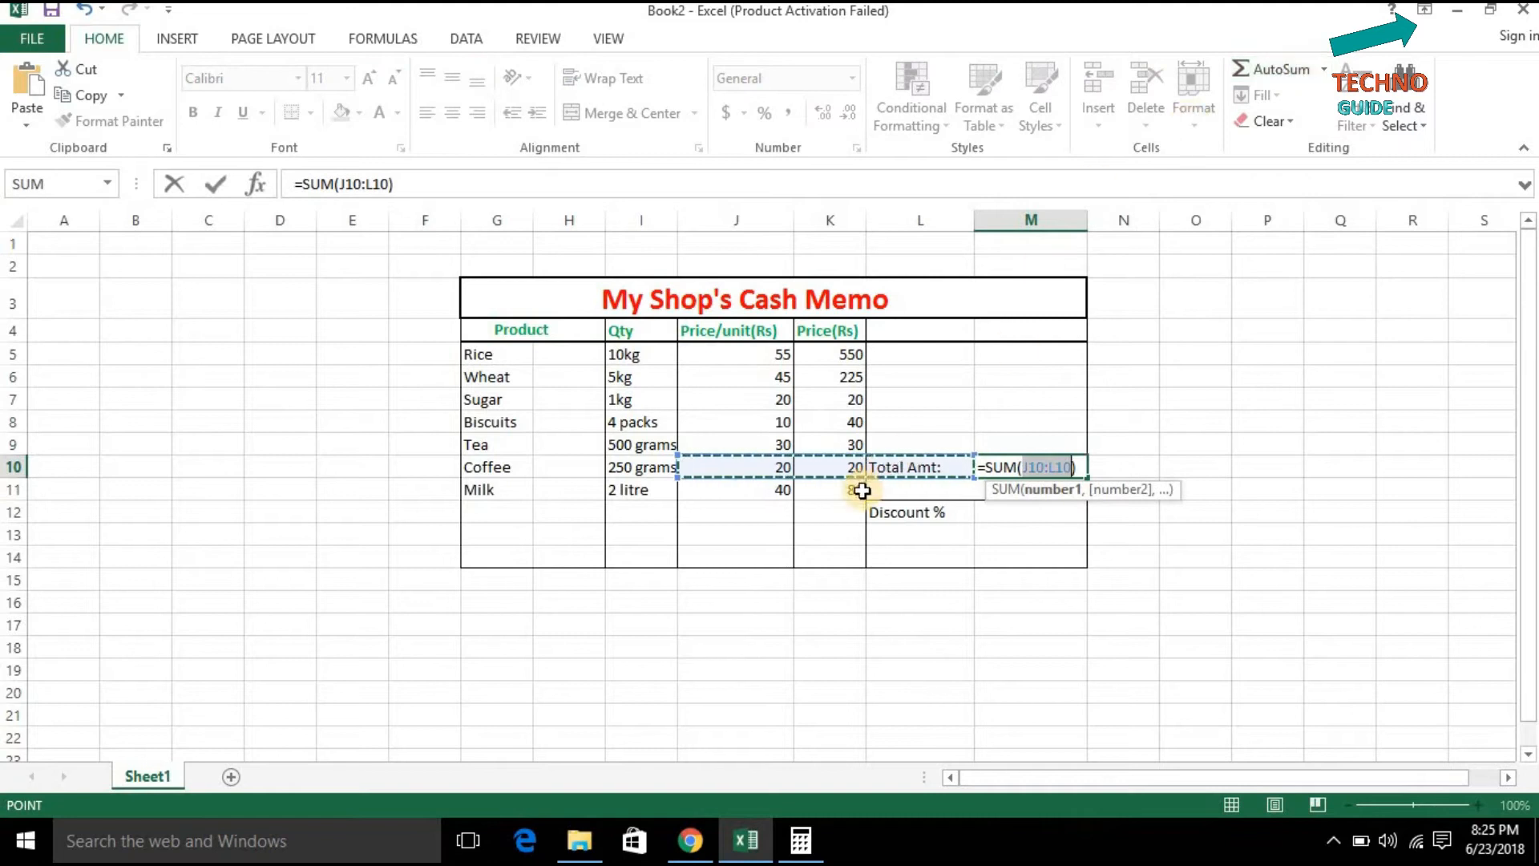
{"action": "left_click_drag", "start_coordinate": [673, 452], "coordinate": [801, 352]}
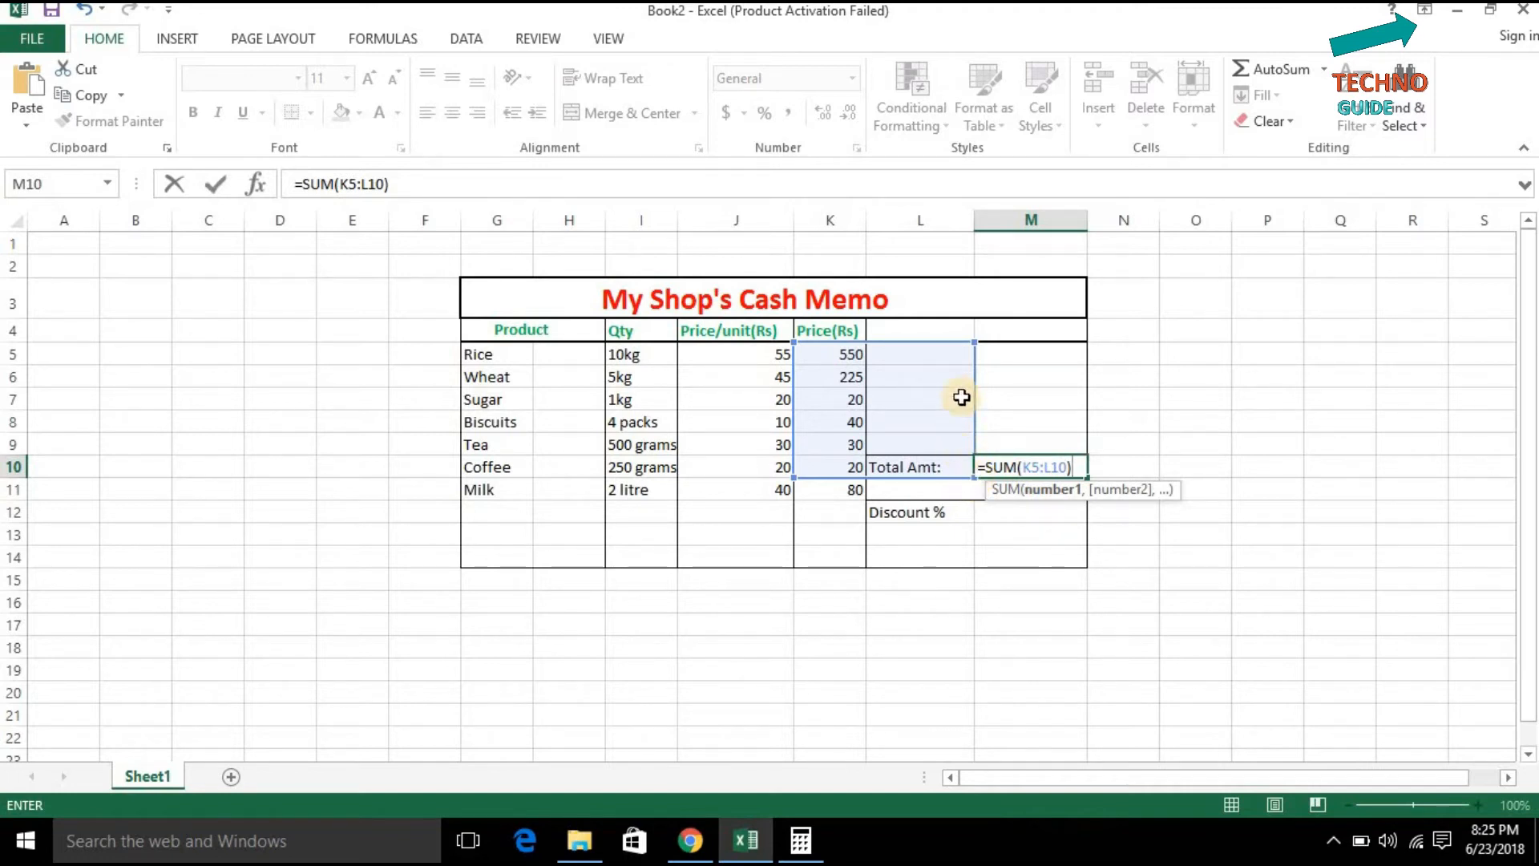
{"action": "left_click_drag", "start_coordinate": [974, 343], "coordinate": [861, 335]}
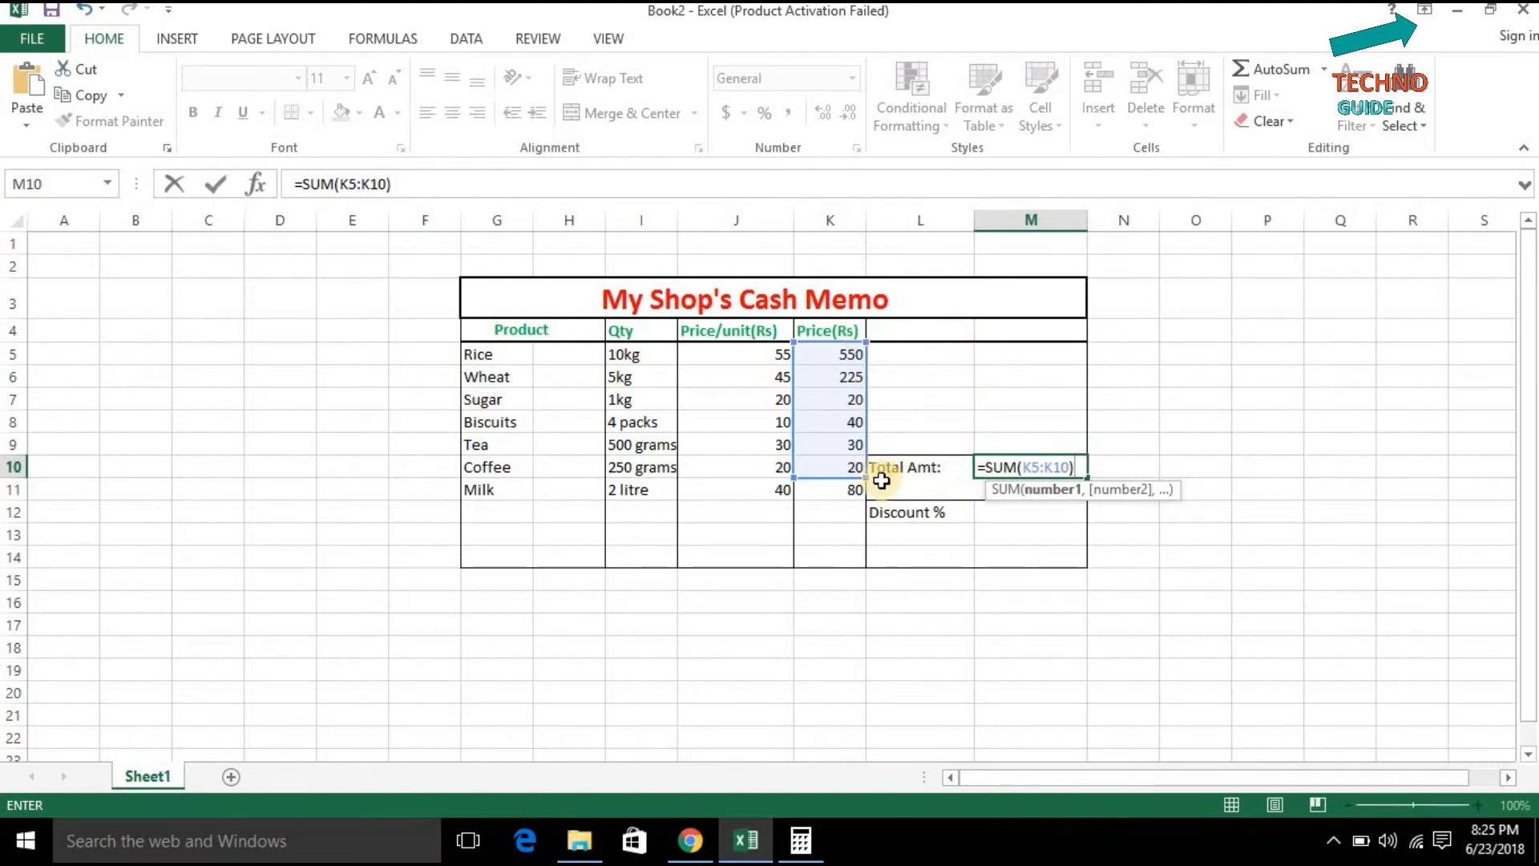
{"action": "left_click_drag", "start_coordinate": [866, 475], "coordinate": [860, 562]}
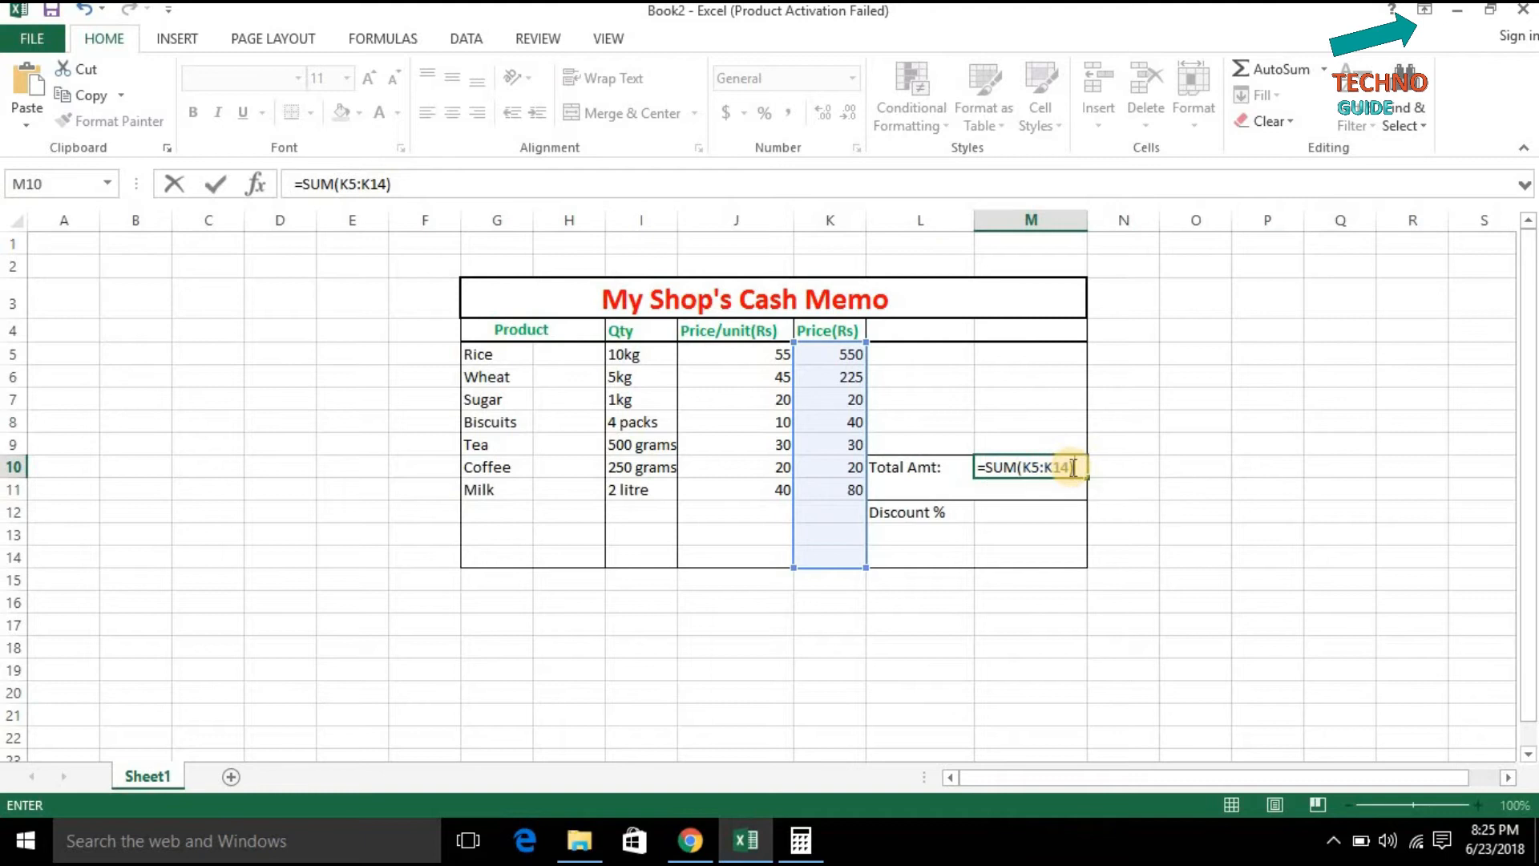
{"action": "key", "text": "Return"}
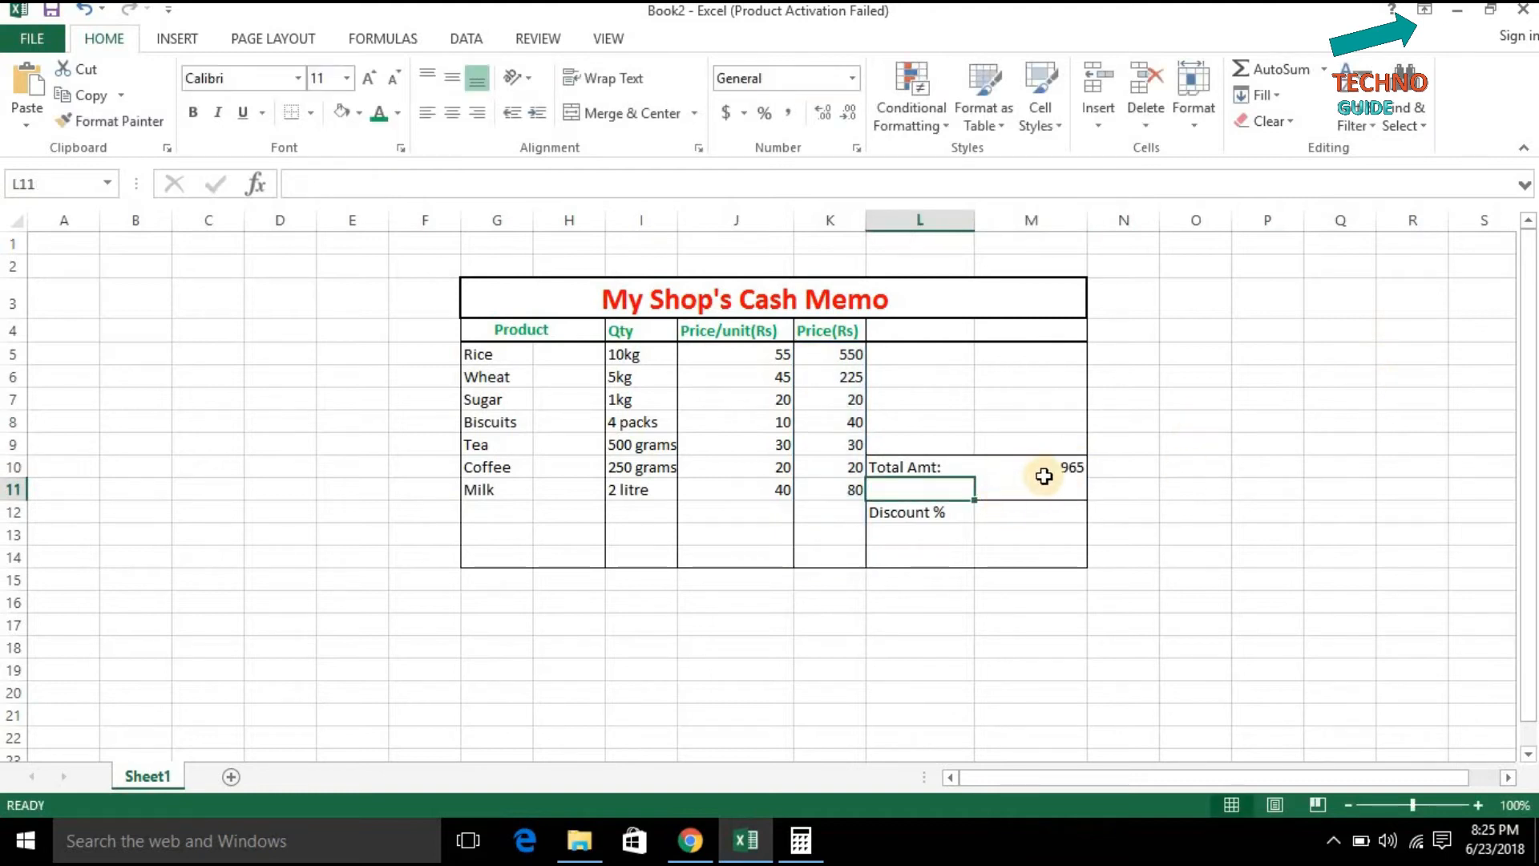
- Enter 0.00 as the Discount % value in cell M12
{"action": "left_click", "coordinate": [991, 516]}
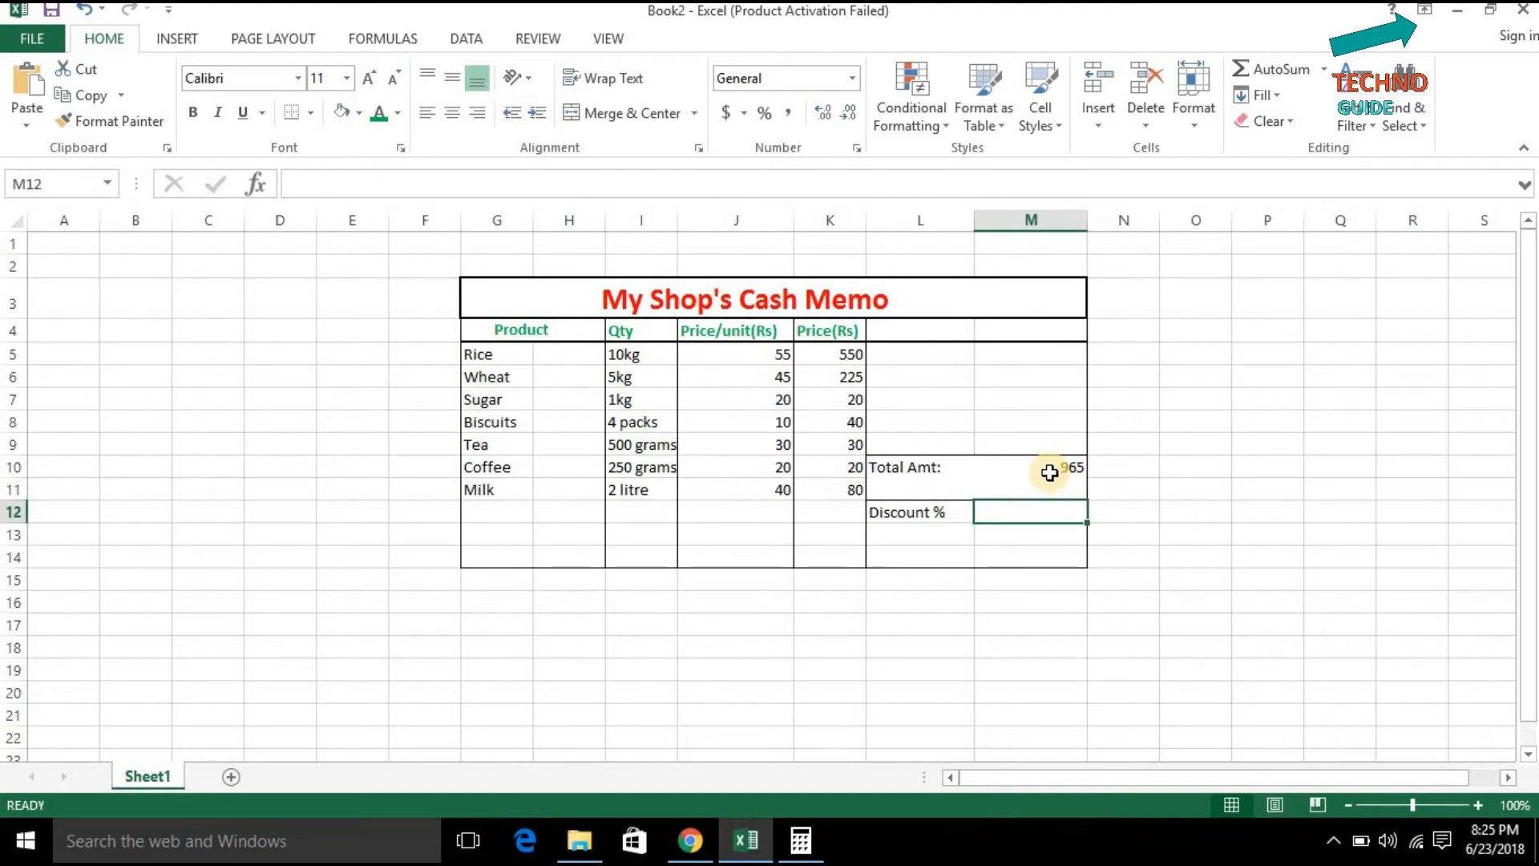
{"action": "double_click", "coordinate": [1030, 516]}
{"action": "type", "text": "0.00"}
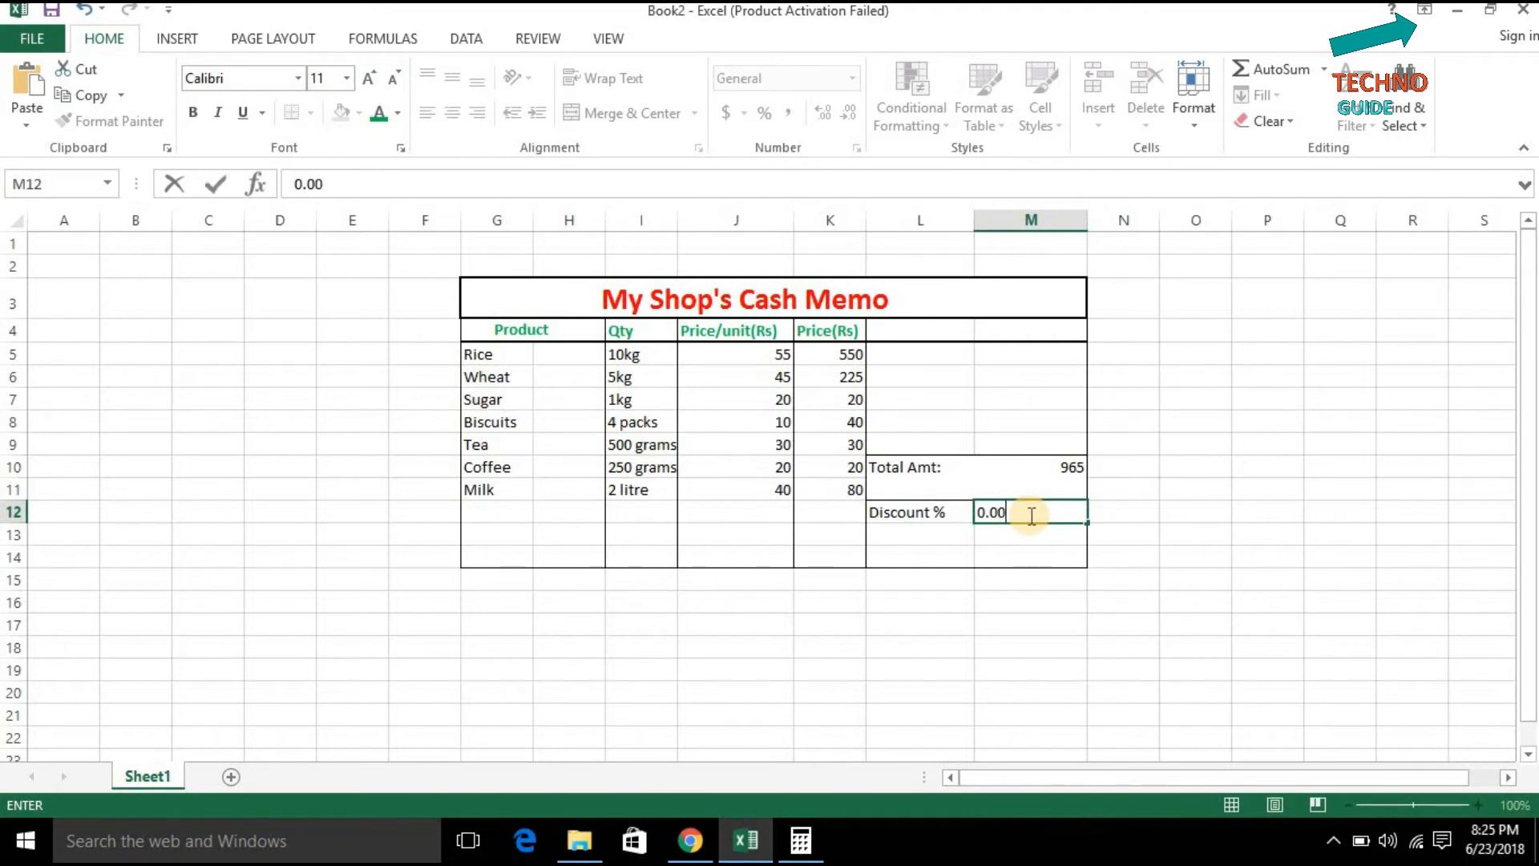
{"action": "key", "text": "Return"}
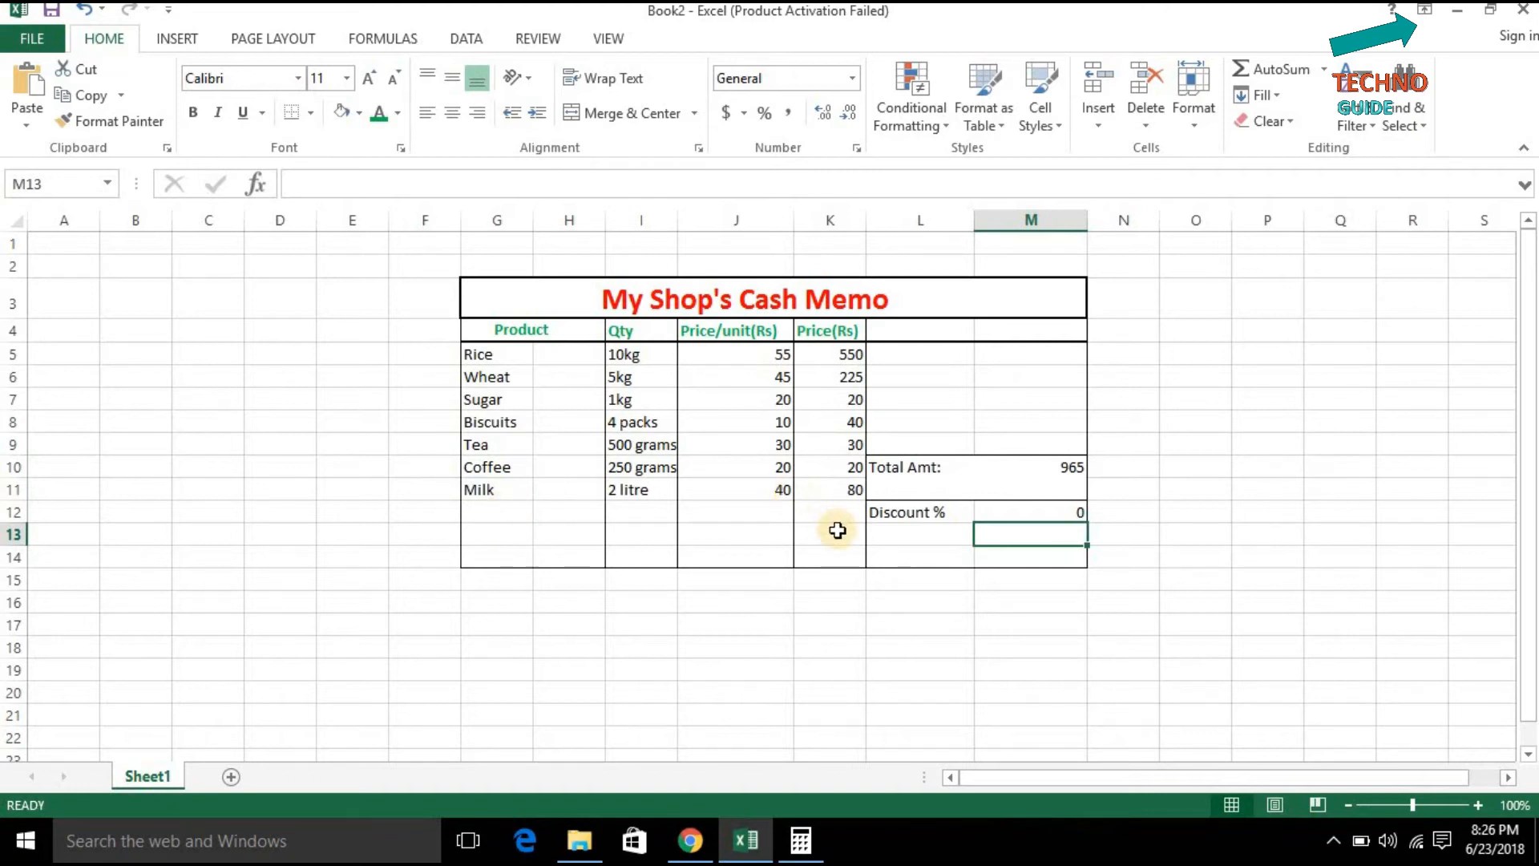
- Add a new product named Chocklate in cell G12, below Milk
{"action": "left_click", "coordinate": [486, 511]}
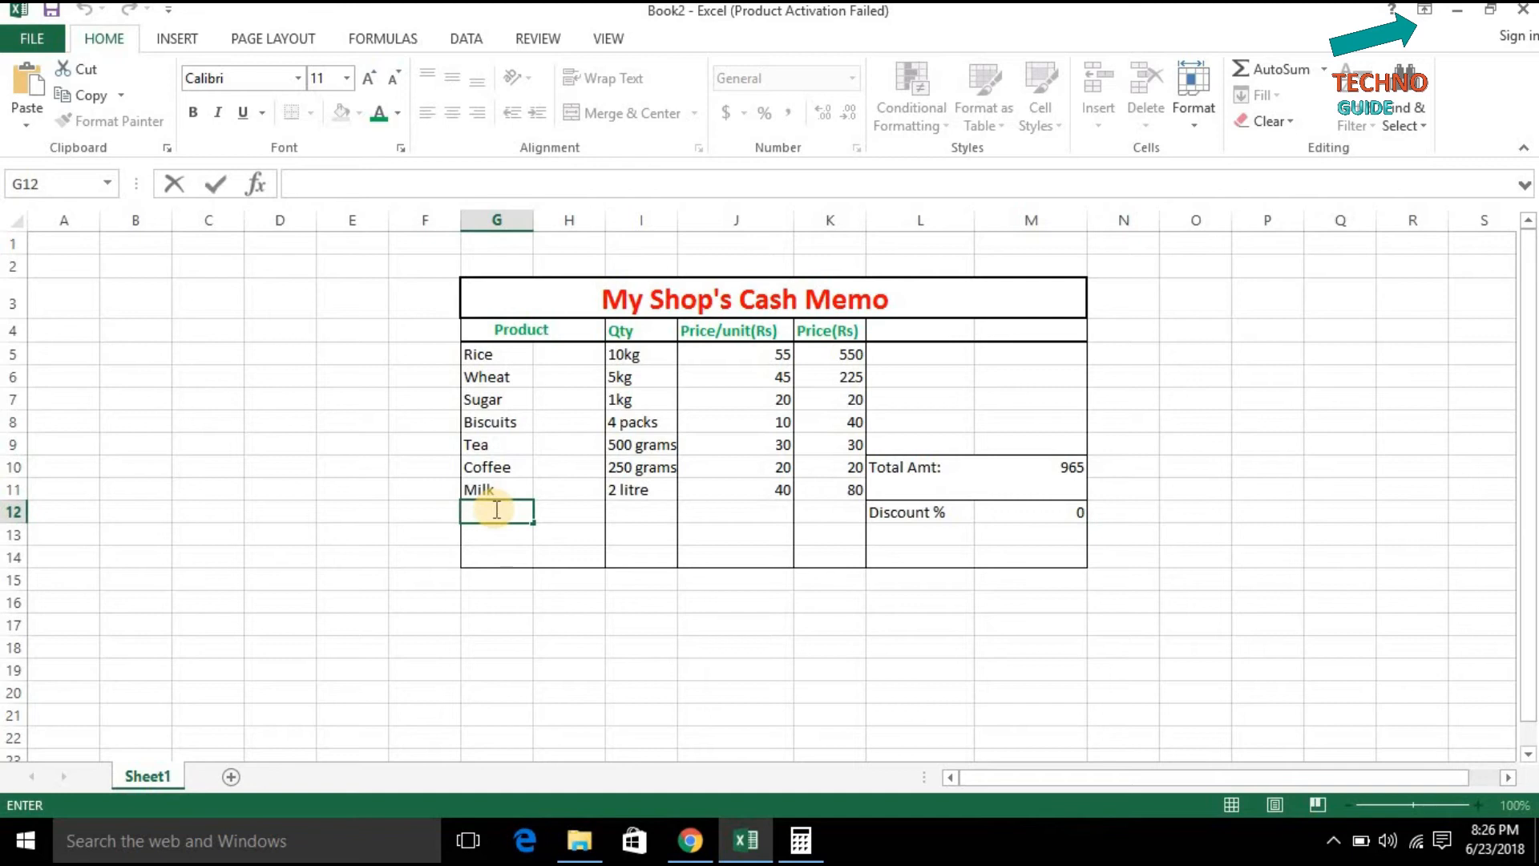
{"action": "type", "text": "Choc"}
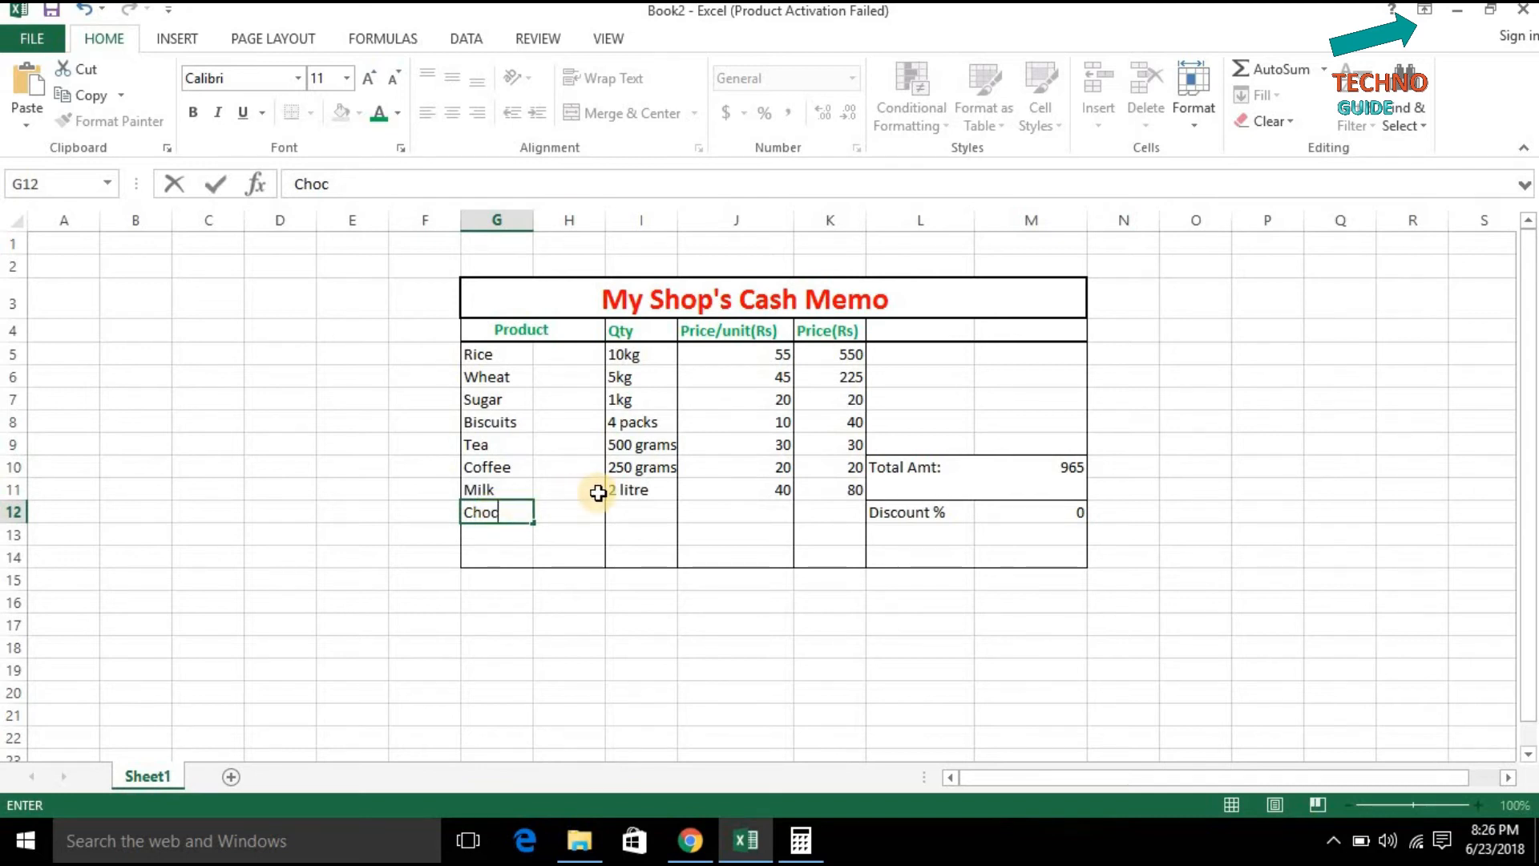
{"action": "type", "text": "k"}
{"action": "key", "text": "BackSpace"}
{"action": "type", "text": "a"}
{"action": "key", "text": "BackSpace"}
{"action": "type", "text": "la"}
{"action": "key", "text": "BackSpace"}
{"action": "key", "text": "BackSpace"}
{"action": "type", "text": "klate"}
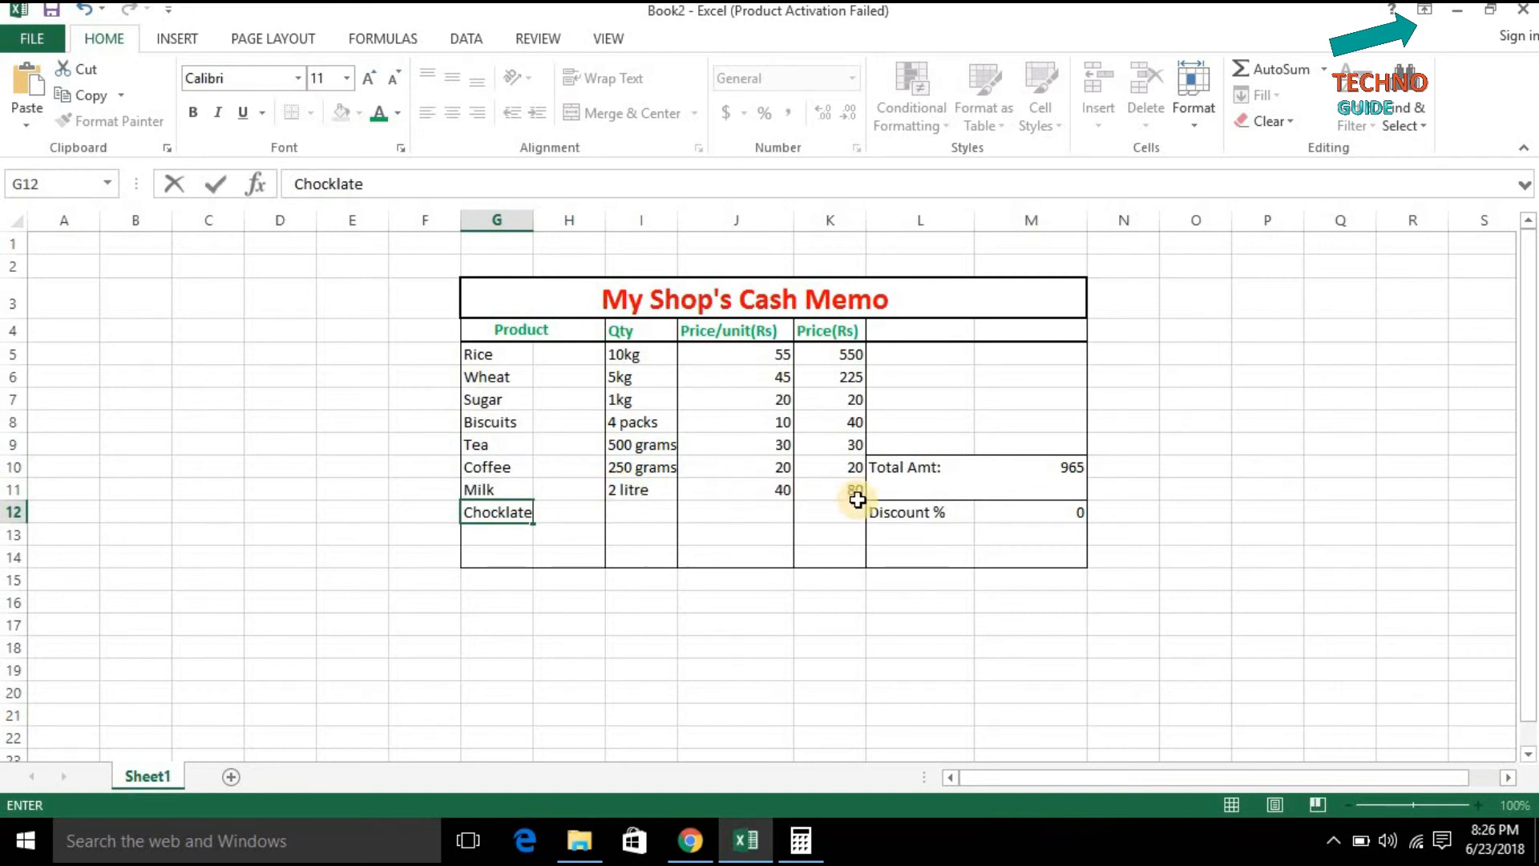
{"action": "key", "text": "Tab"}
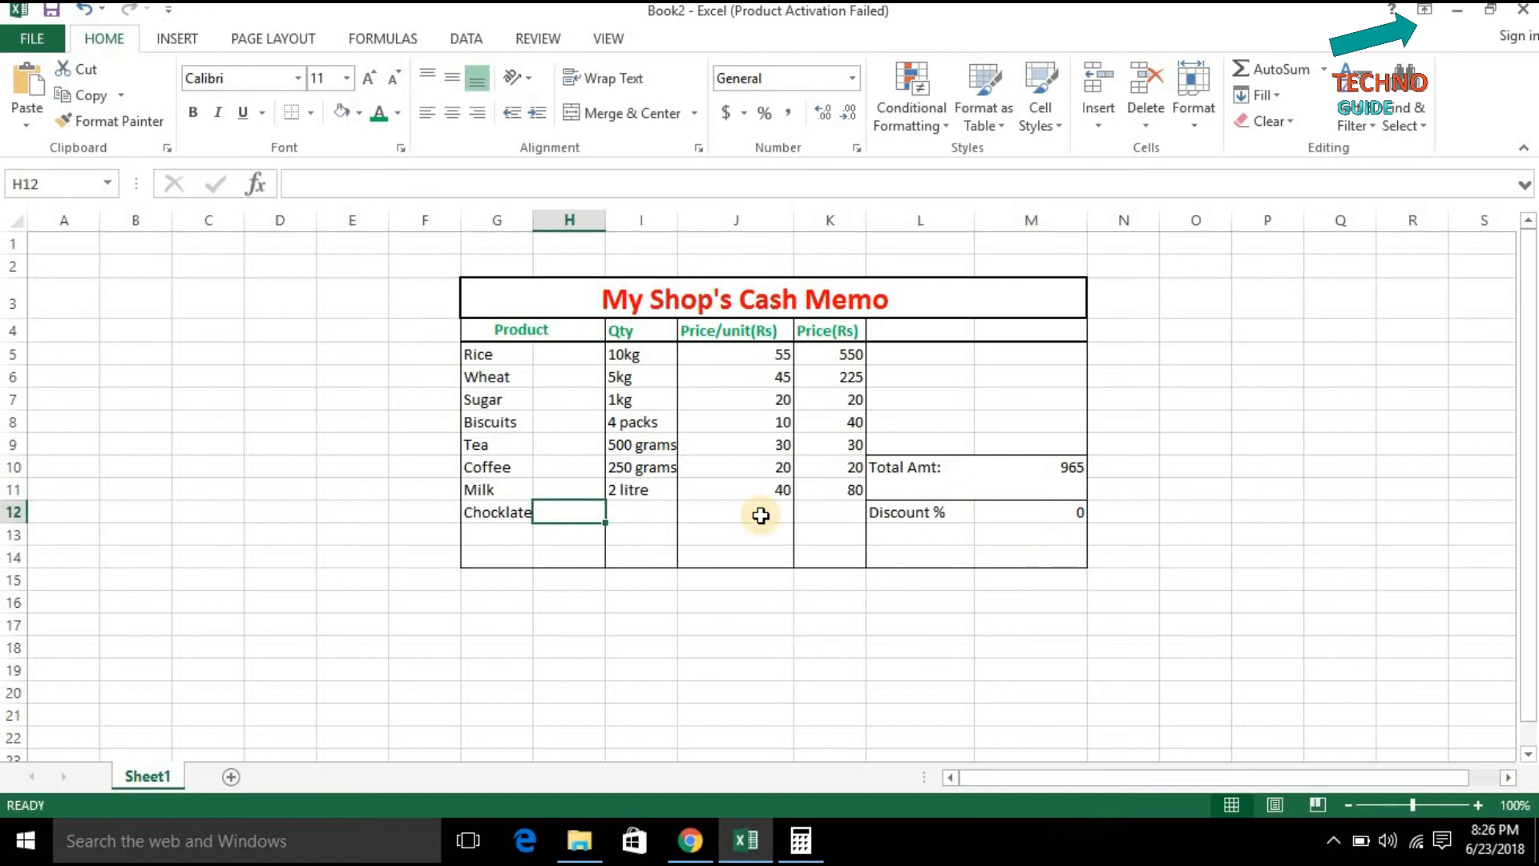
- Complete the Chocklate row with a quantity of 5 in I12, a unit price of 5 in J12 and a price of 25 in K12
{"action": "key", "text": "Tab"}
{"action": "key", "text": "Tab"}
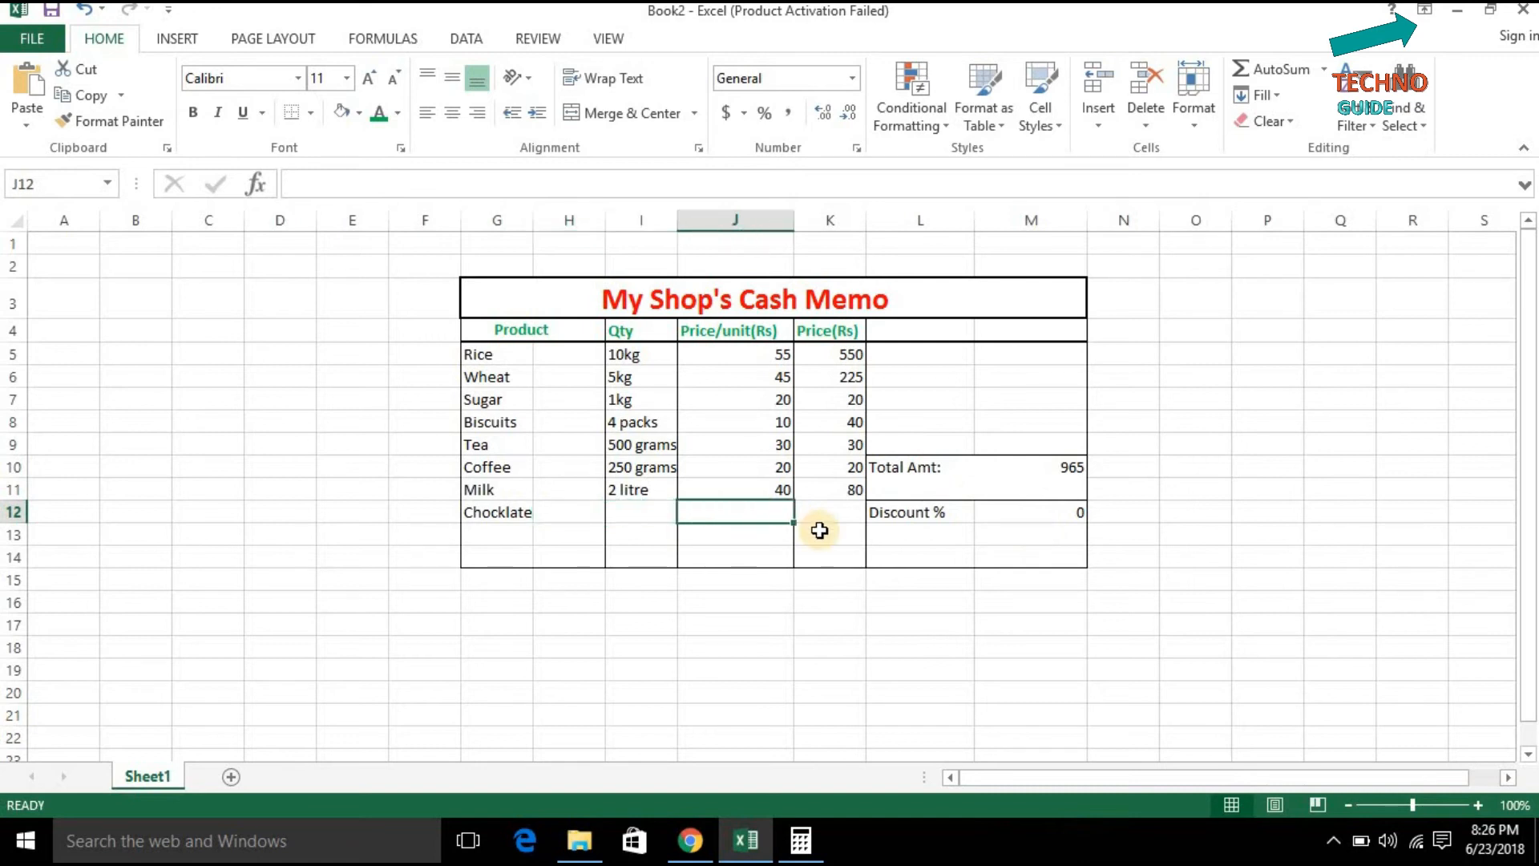
{"action": "key", "text": "Left"}
{"action": "key", "text": "Left"}
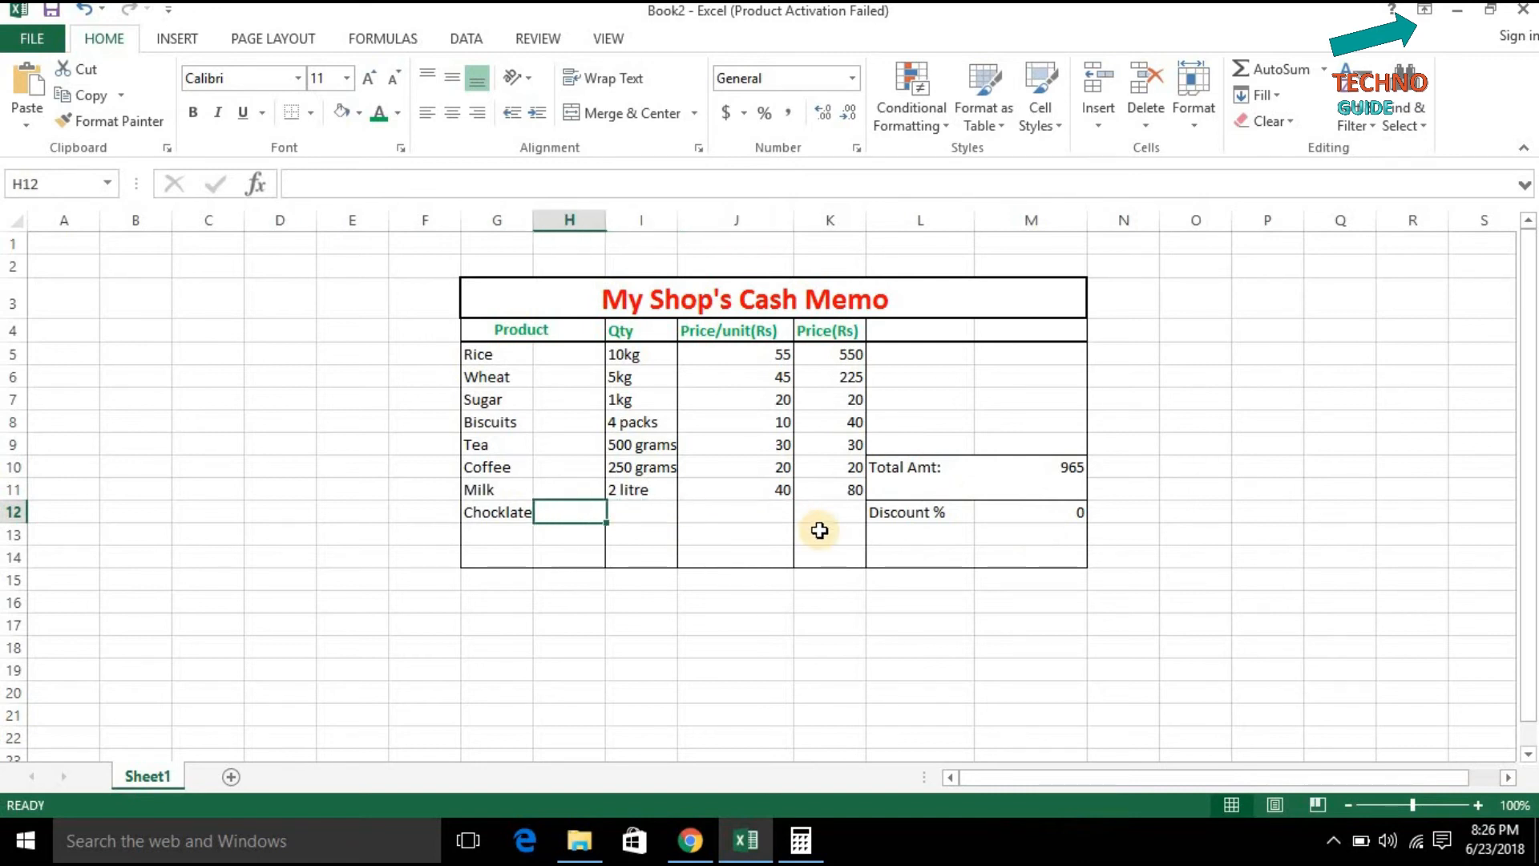
{"action": "key", "text": "Right"}
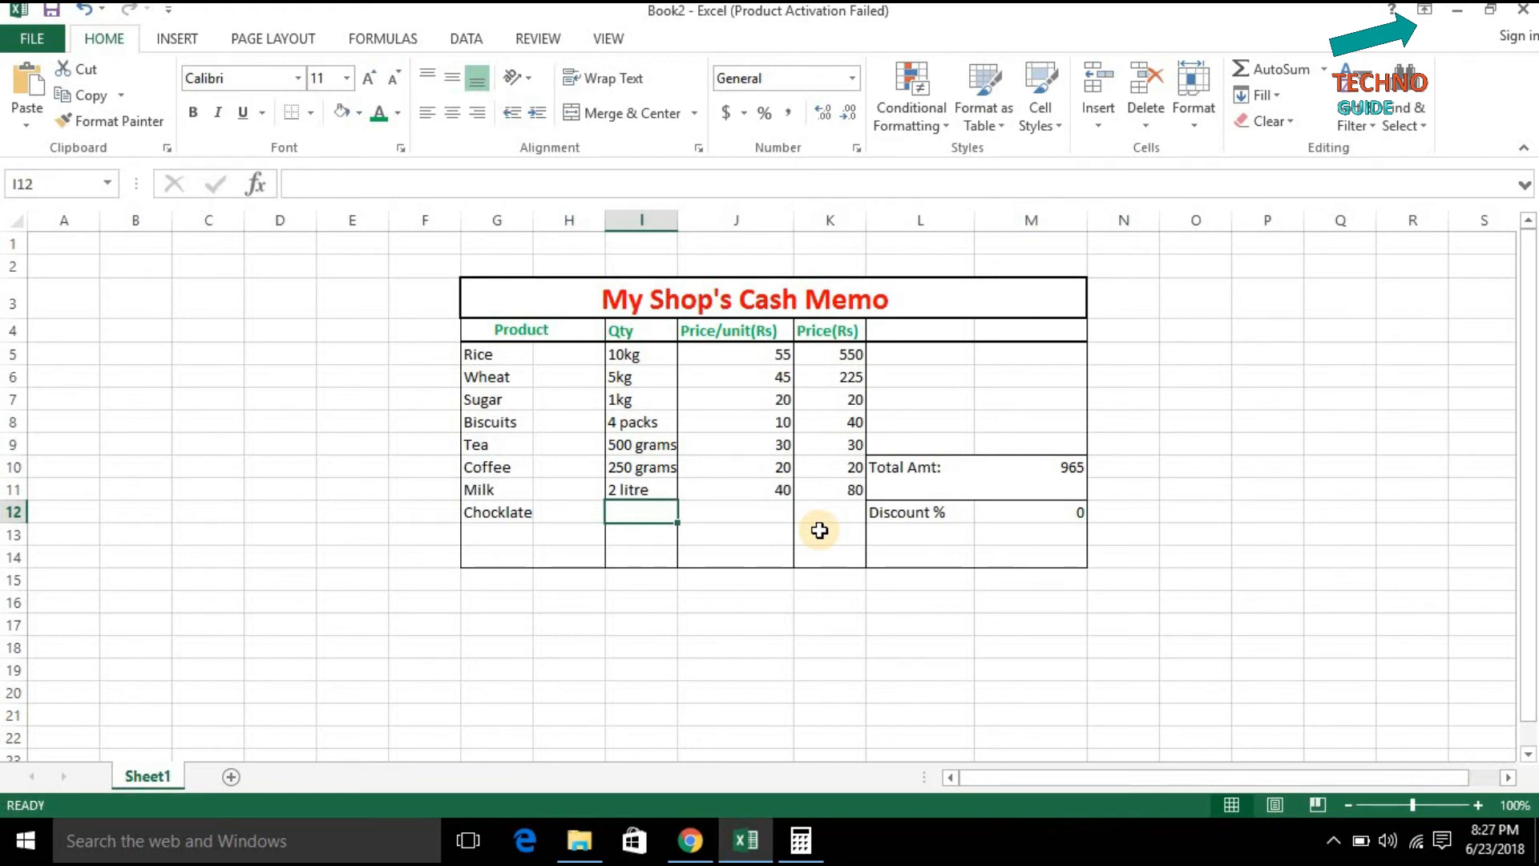
{"action": "type", "text": "5"}
{"action": "key", "text": "Right"}
{"action": "key", "text": "Right"}
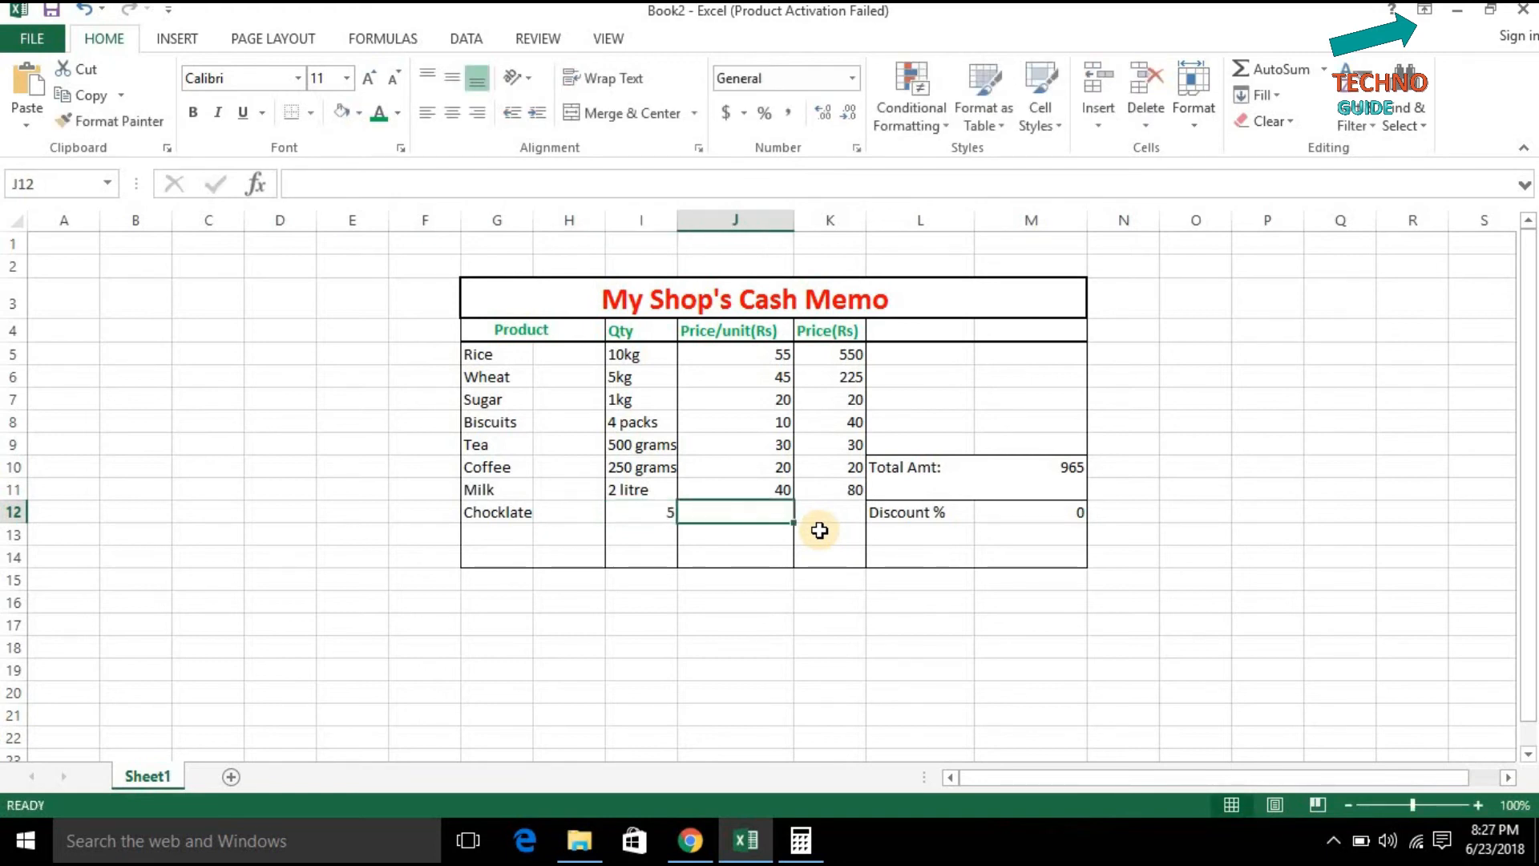
{"action": "key", "text": "Left"}
{"action": "type", "text": "5"}
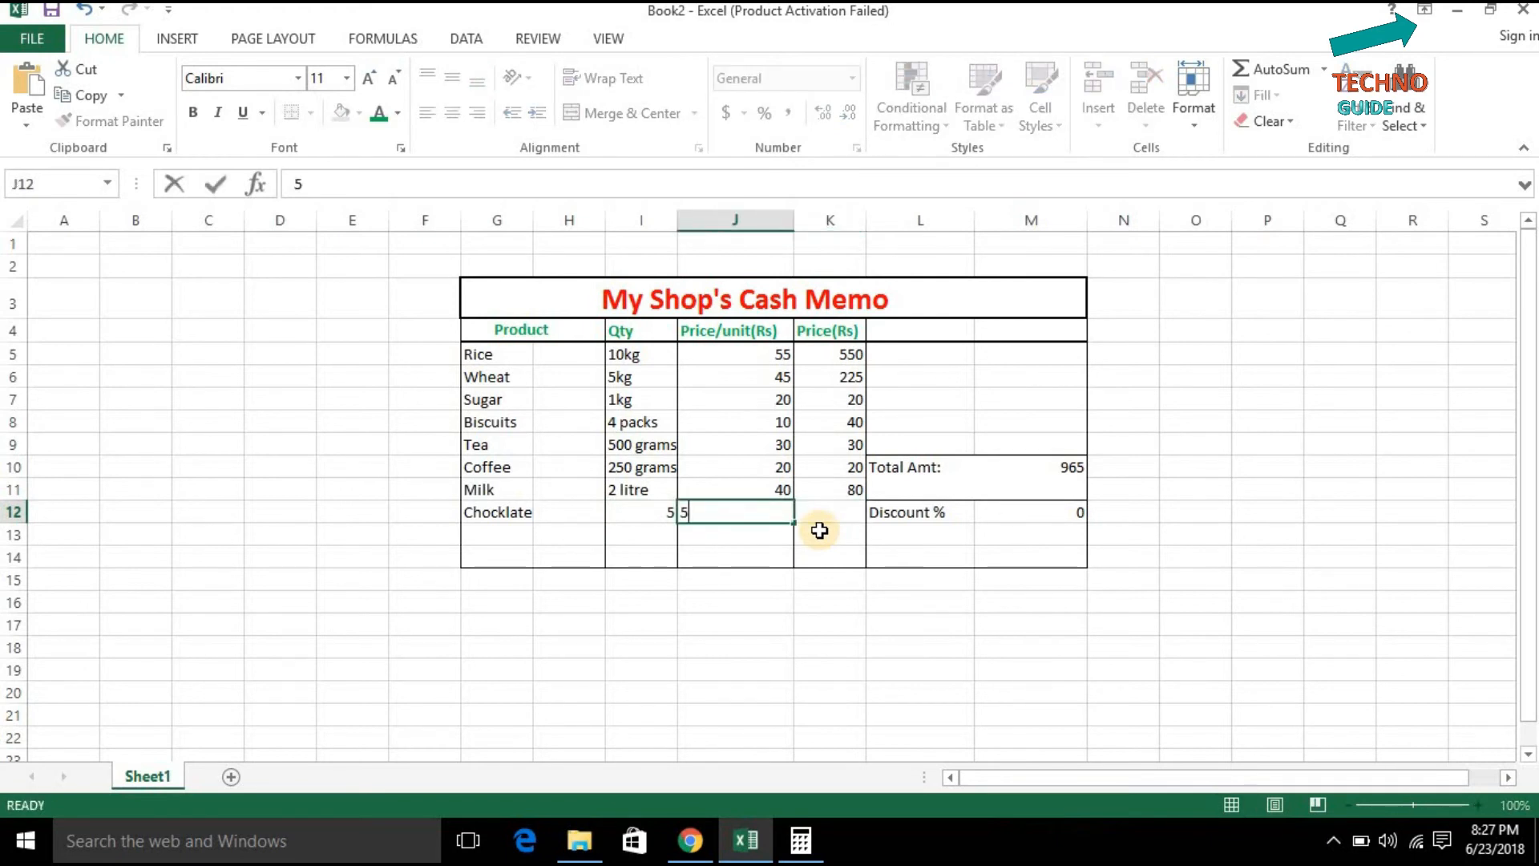
{"action": "key", "text": "Right"}
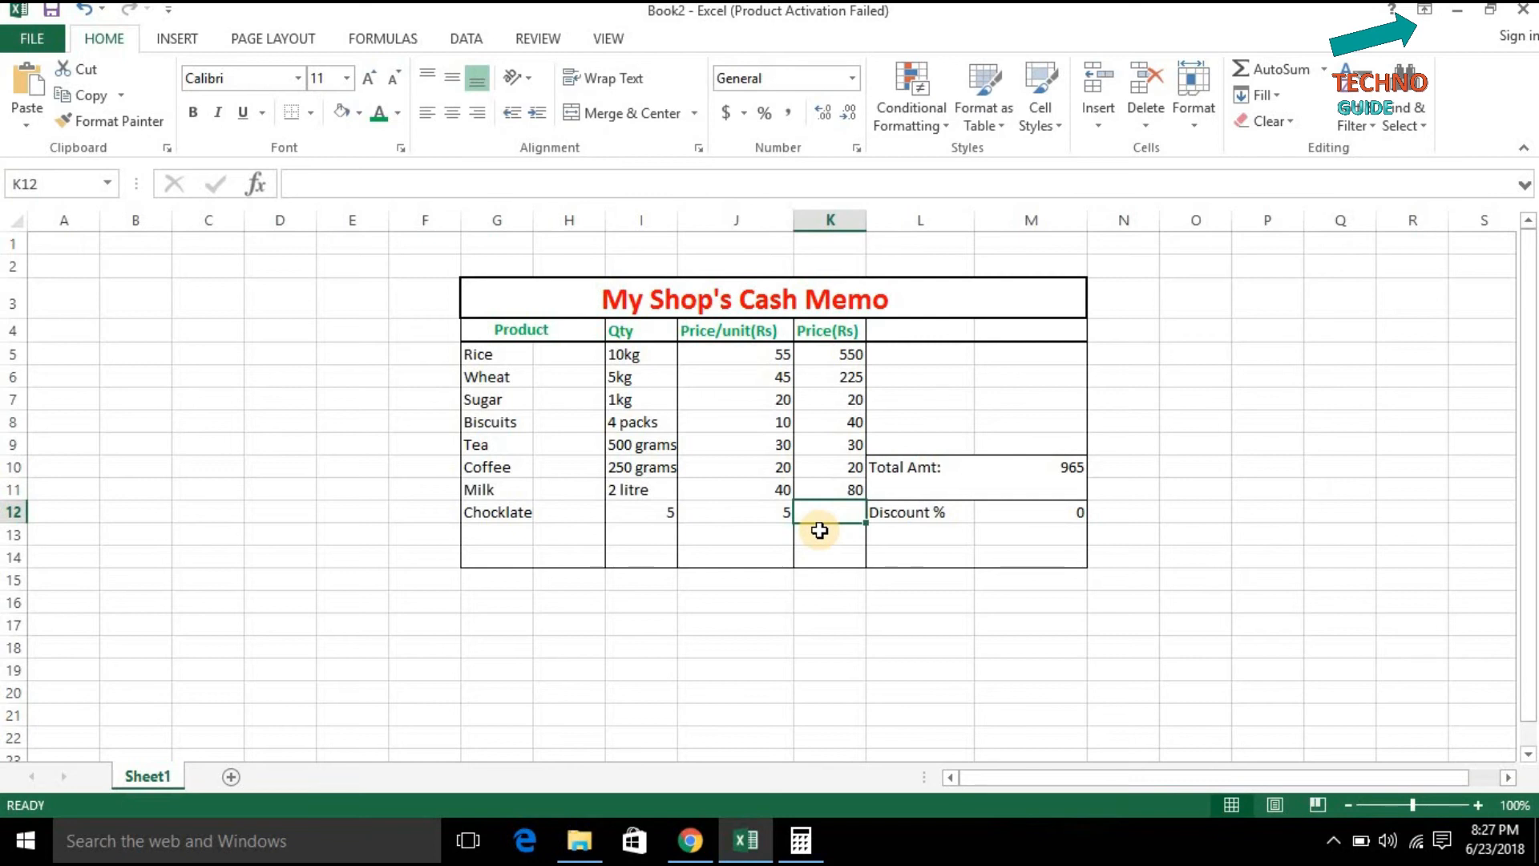
{"action": "type", "text": "25"}
{"action": "key", "text": "ctrl+Return"}
{"action": "key", "text": "Right"}
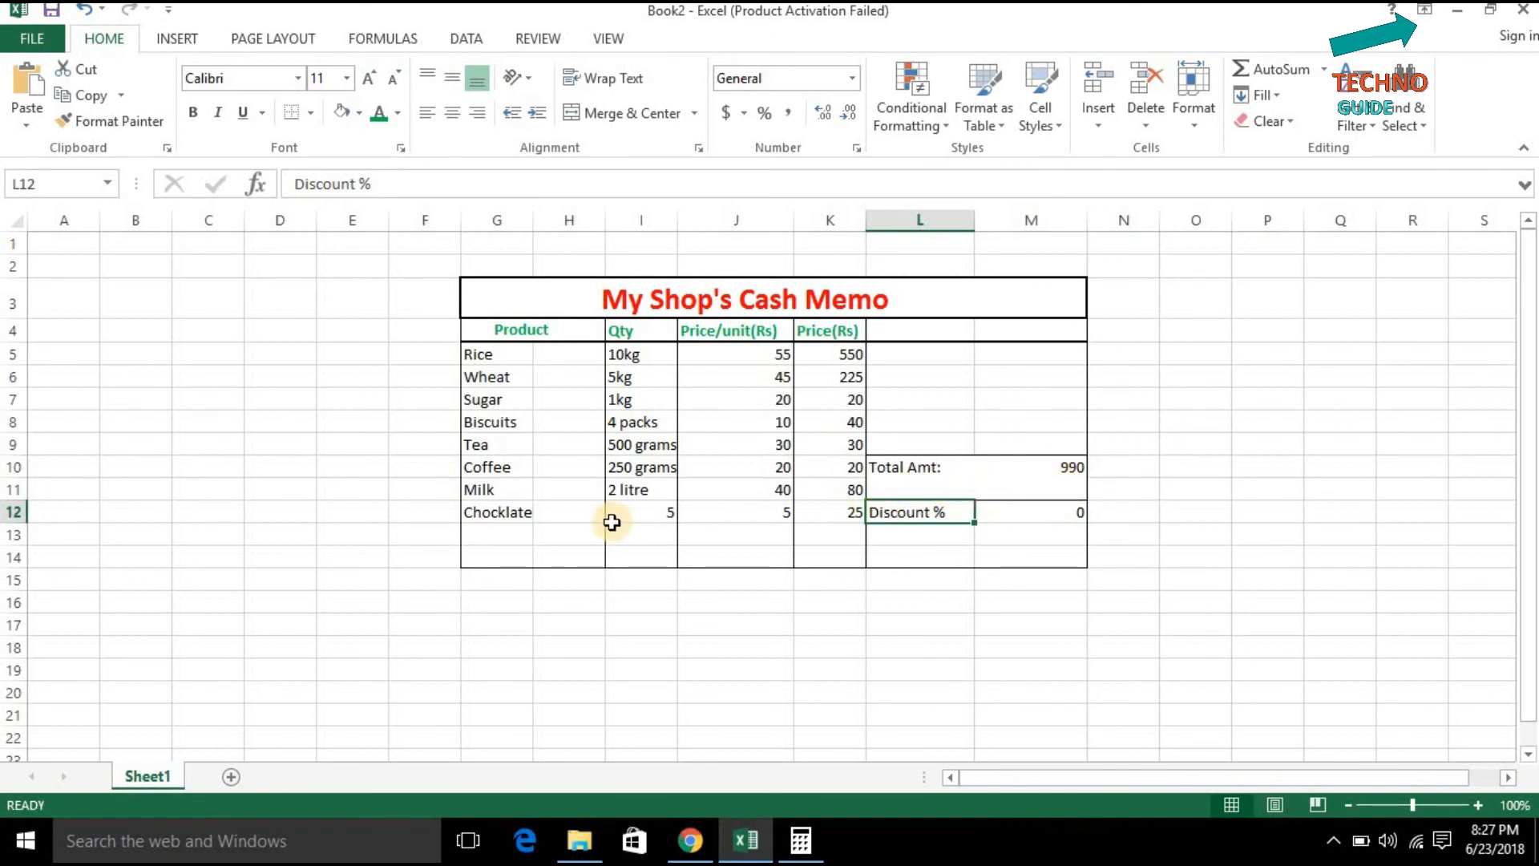
- Delete the entire AutoSum formula from the Total Amt cell M10
{"action": "double_click", "coordinate": [1072, 470]}
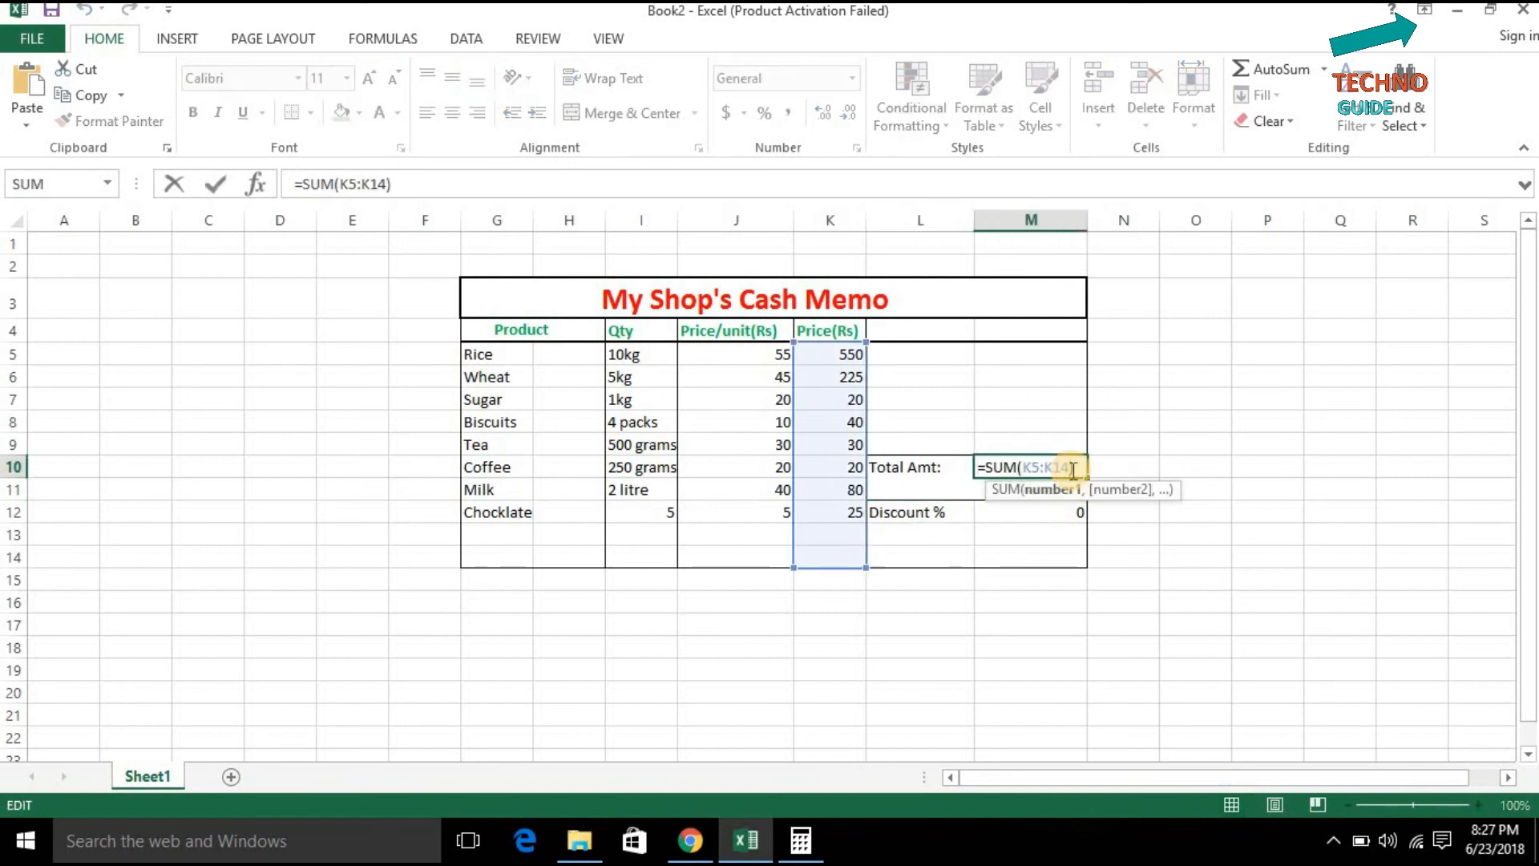
{"action": "left_click", "coordinate": [1073, 471]}
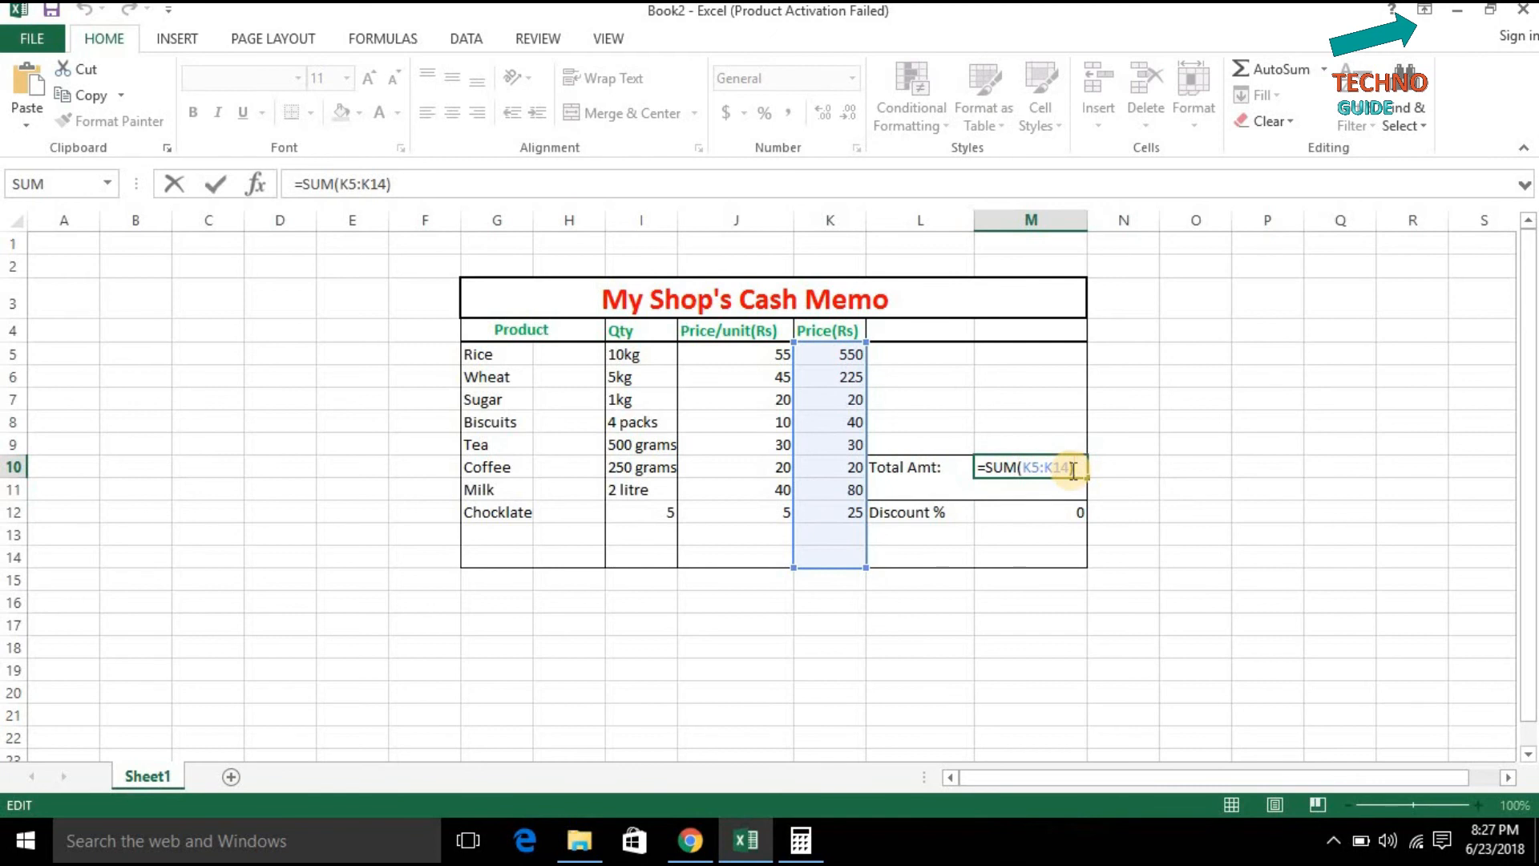
{"action": "key", "text": "BackSpace"}
{"action": "key", "text": "BackSpace"}
{"action": "key", "text": "BackSpace"}
{"action": "key", "text": "BackSpace"}
{"action": "key", "text": "BackSpace"}
{"action": "key", "text": "BackSpace"}
{"action": "key", "text": "BackSpace"}
{"action": "key", "text": "BackSpace"}
{"action": "key", "text": "BackSpace"}
{"action": "key", "text": "BackSpace"}
{"action": "key", "text": "BackSpace"}
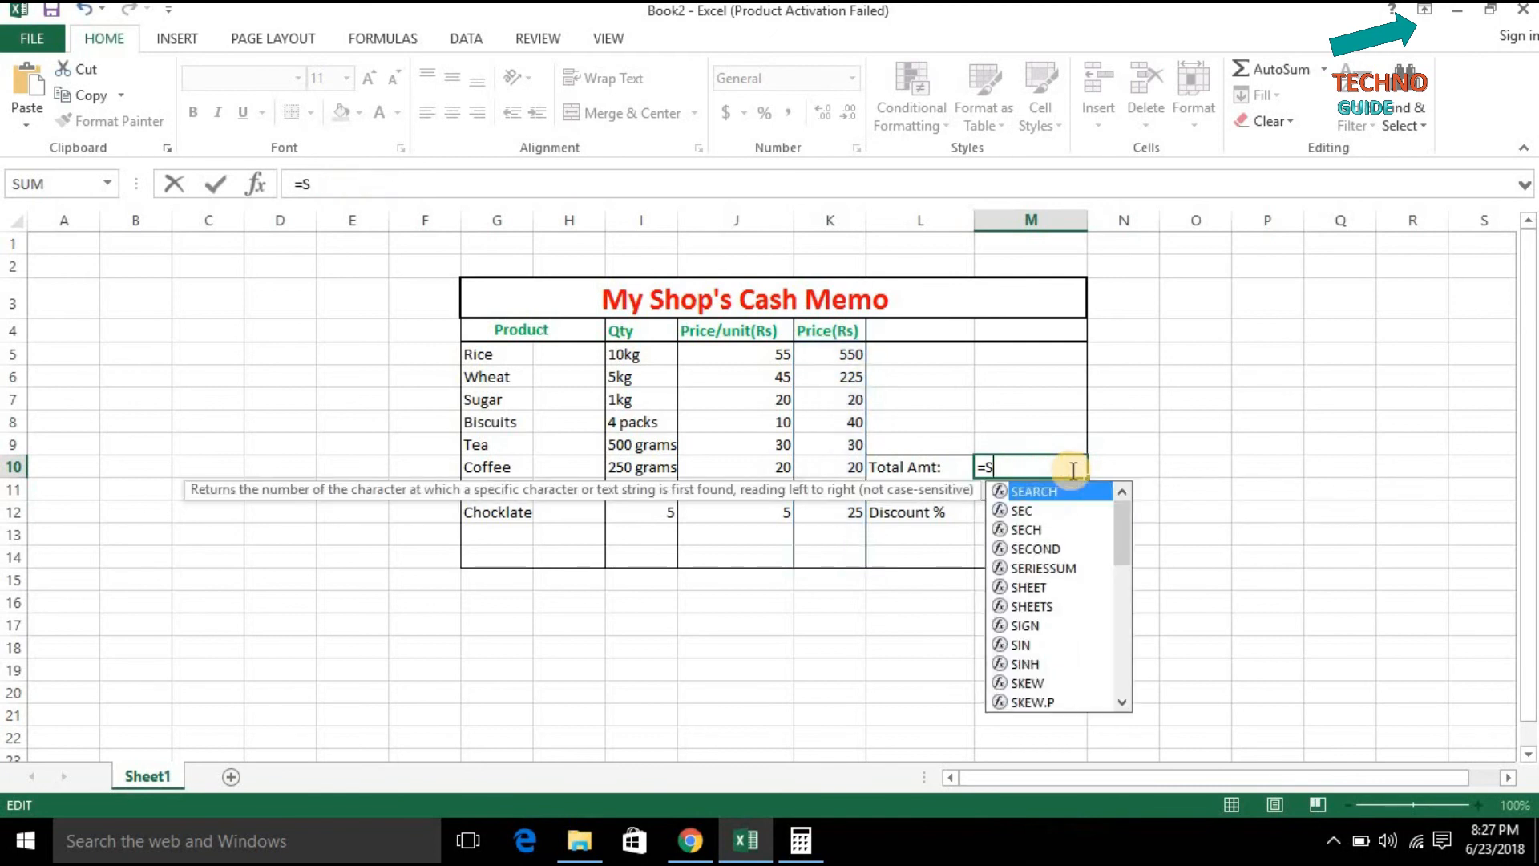
{"action": "key", "text": "BackSpace"}
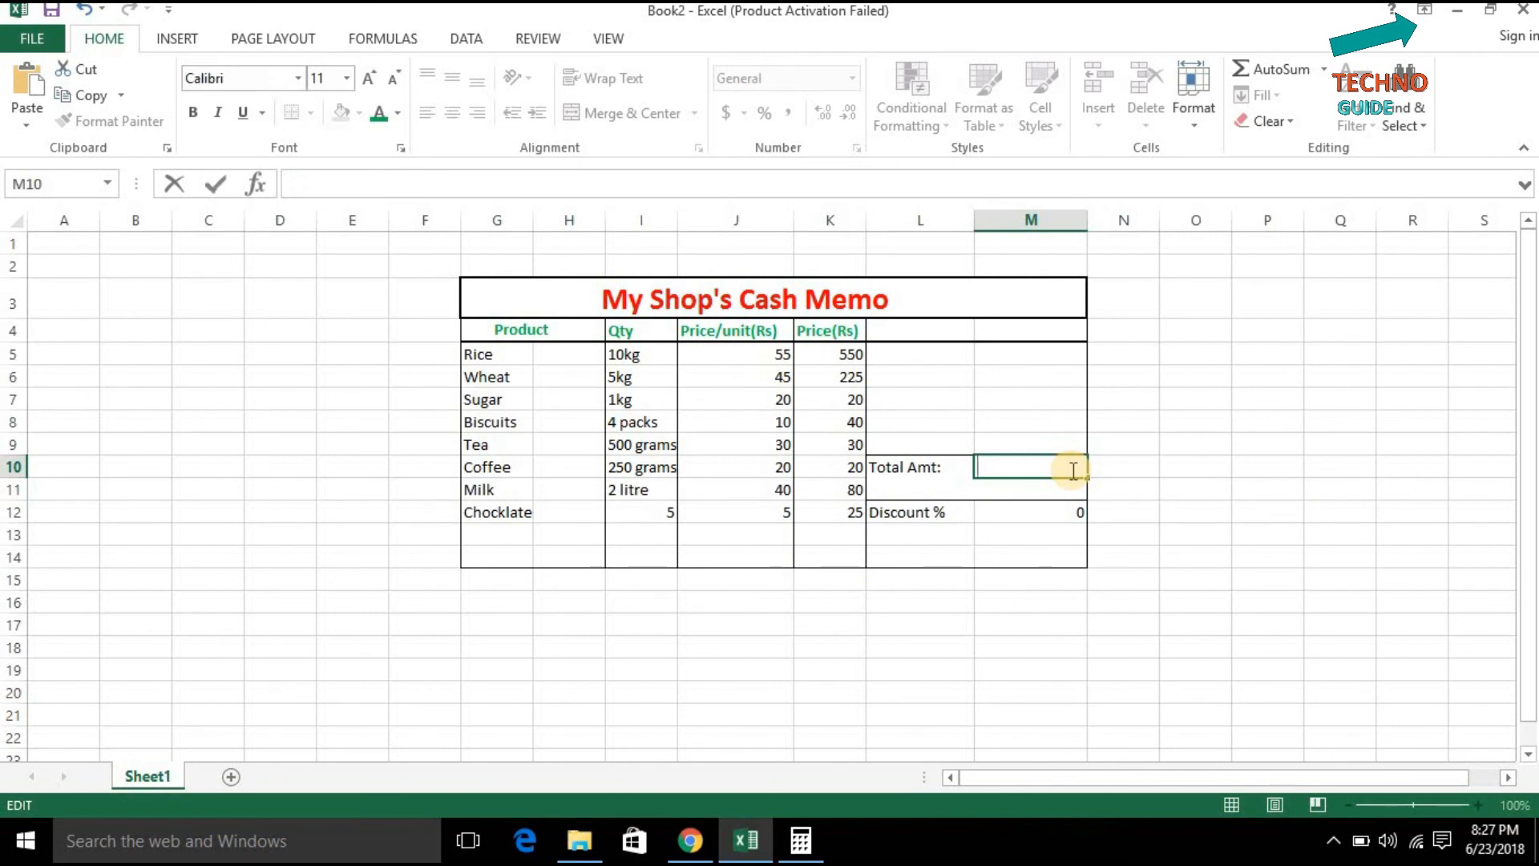
- Enter the formula =sum(K5:K14) manually in the Total Amt cell M10, picking K5 and K14 as the range ends, and reselect the cell
{"action": "type", "text": "=su"}
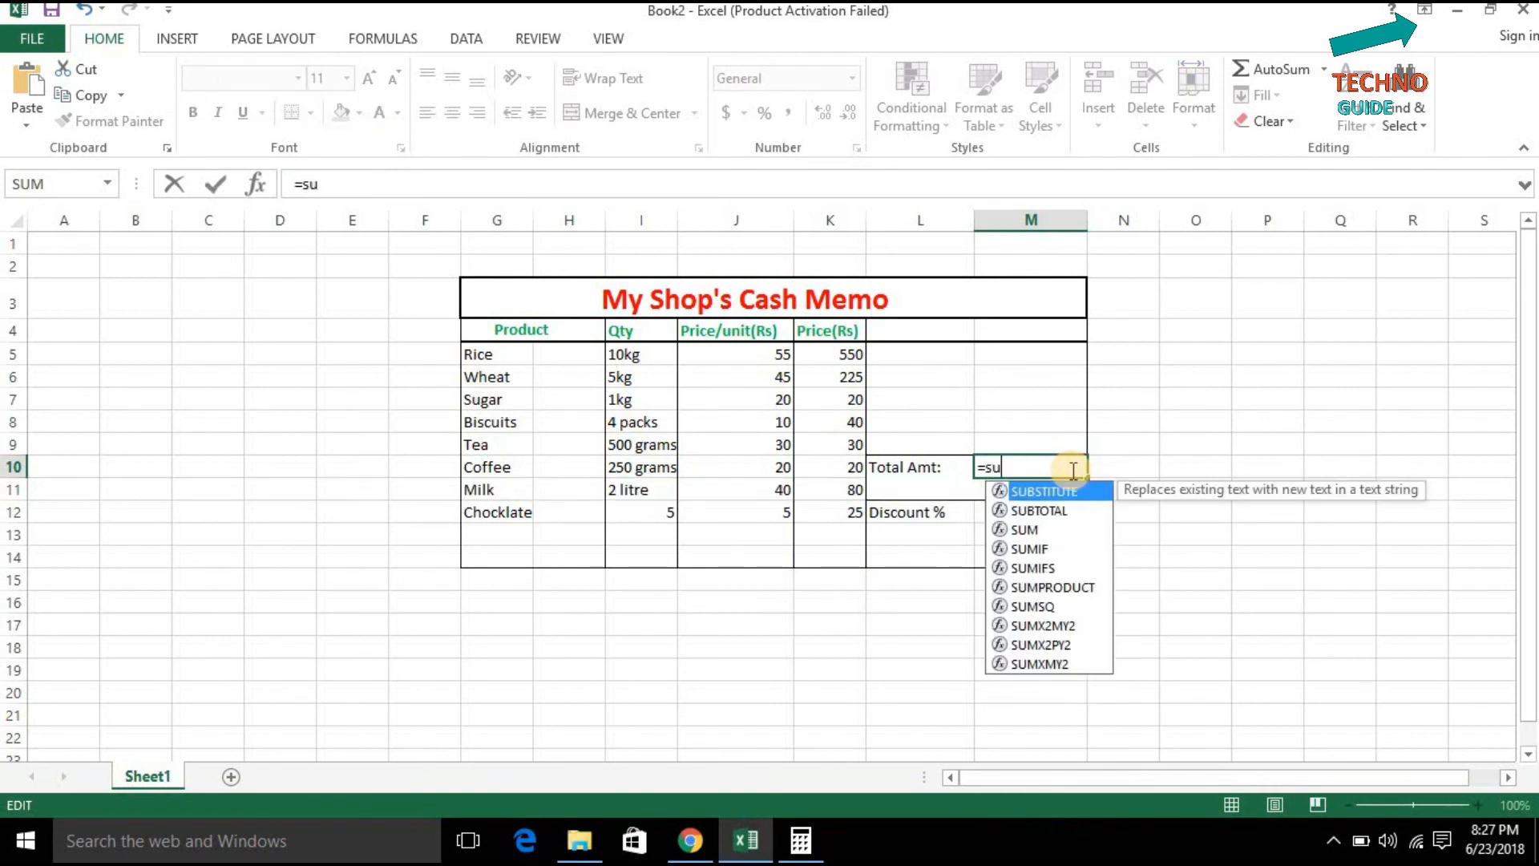
{"action": "type", "text": "m"}
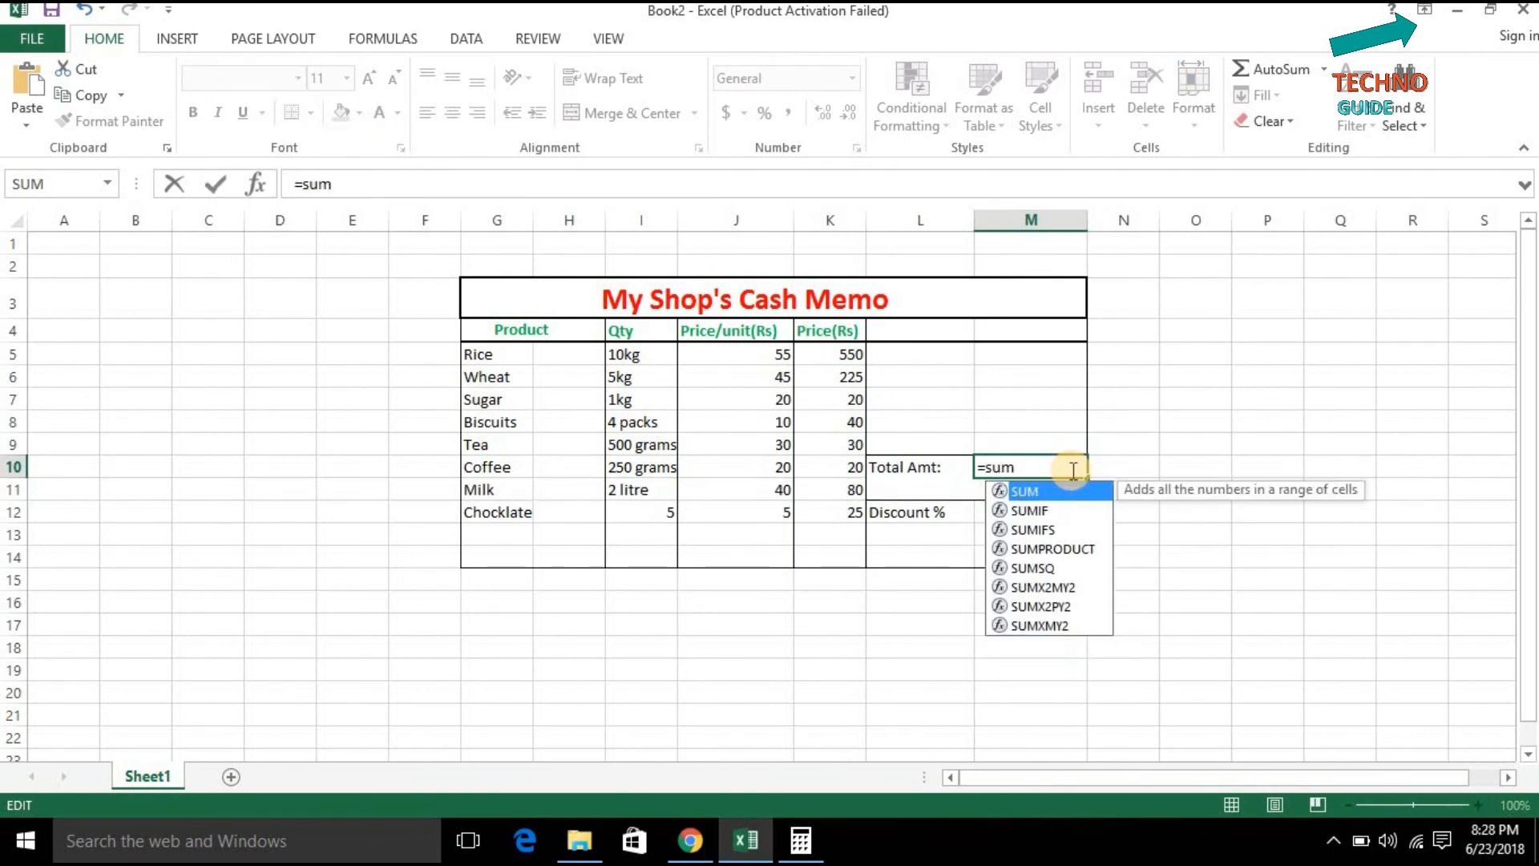
{"action": "type", "text": "("}
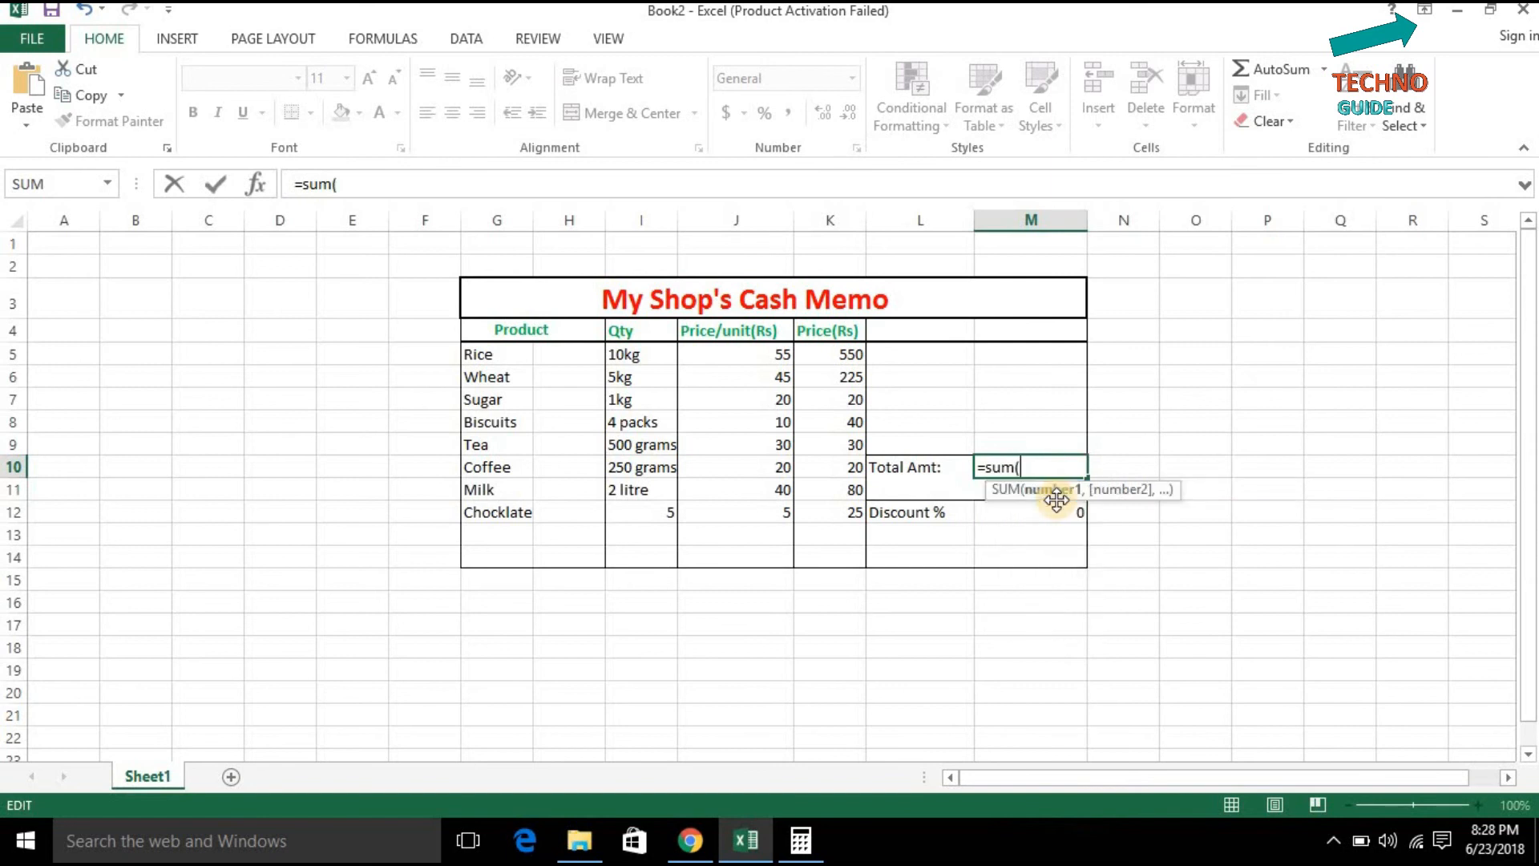
{"action": "left_click", "coordinate": [844, 356]}
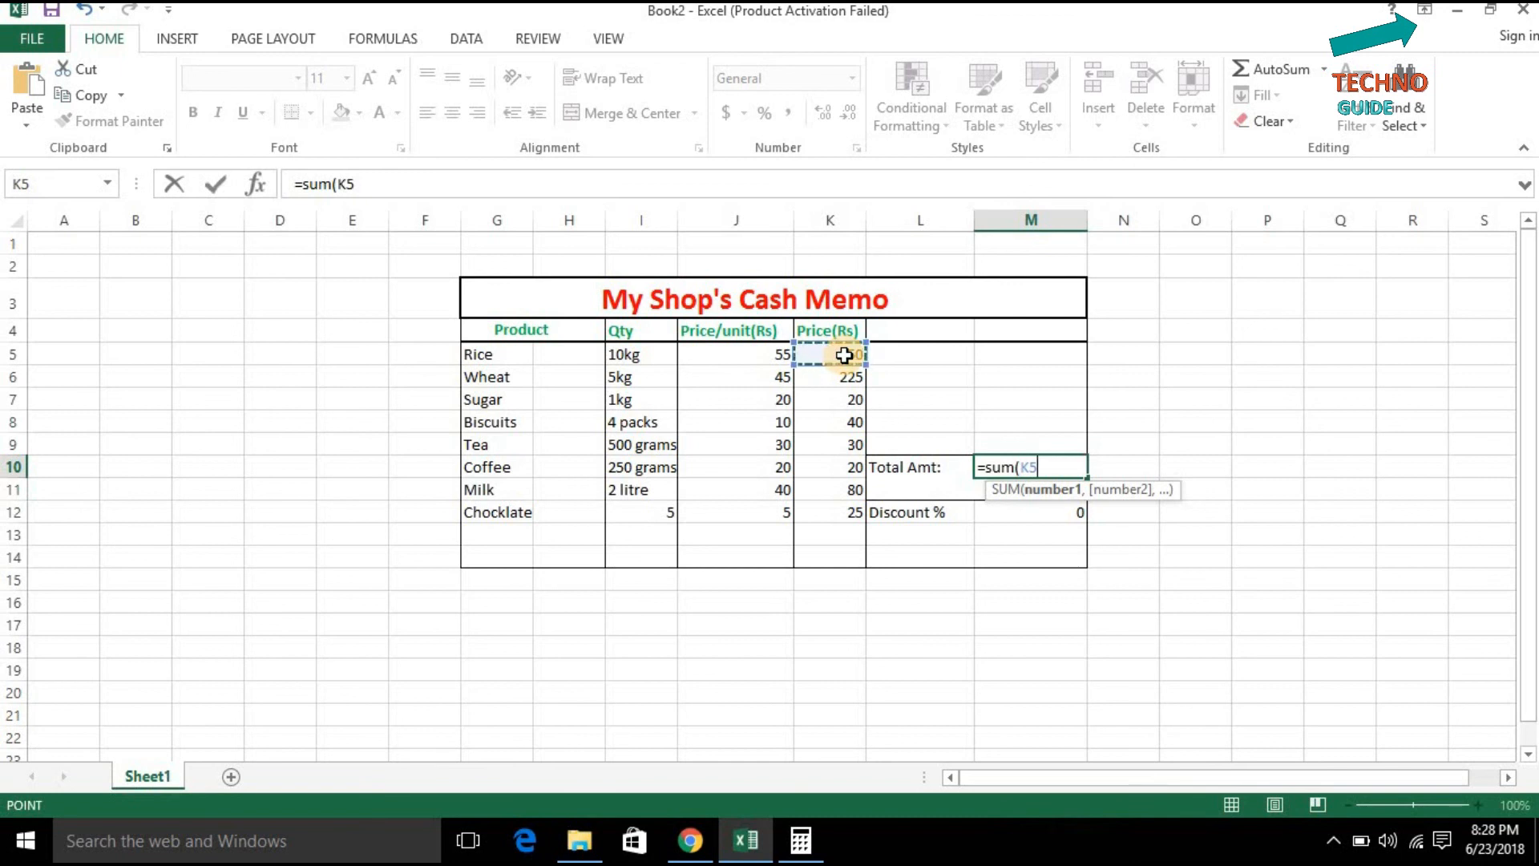
{"action": "type", "text": ","}
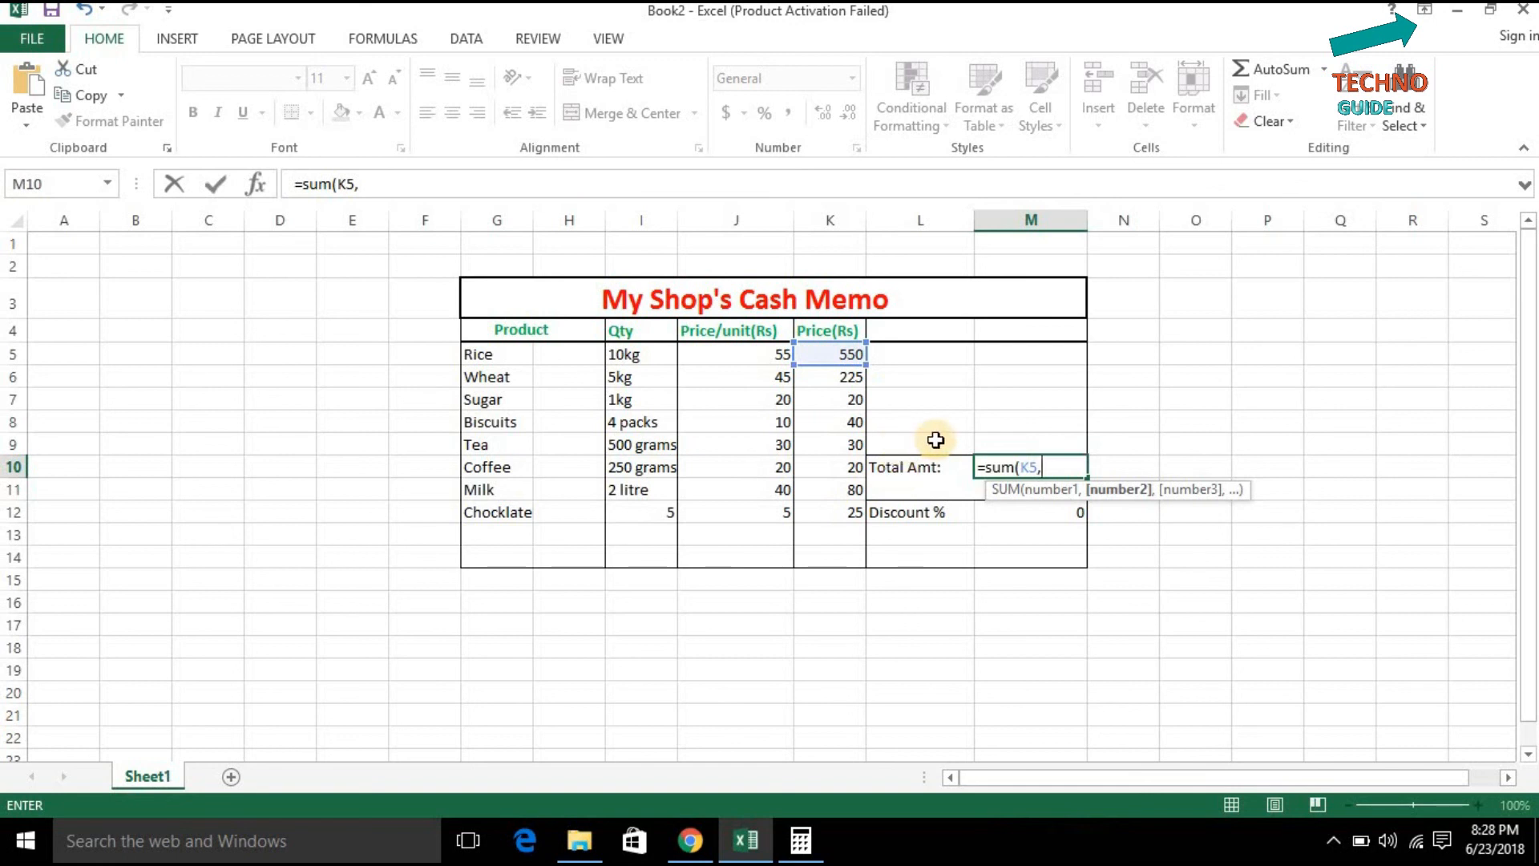
{"action": "key", "text": "BackSpace"}
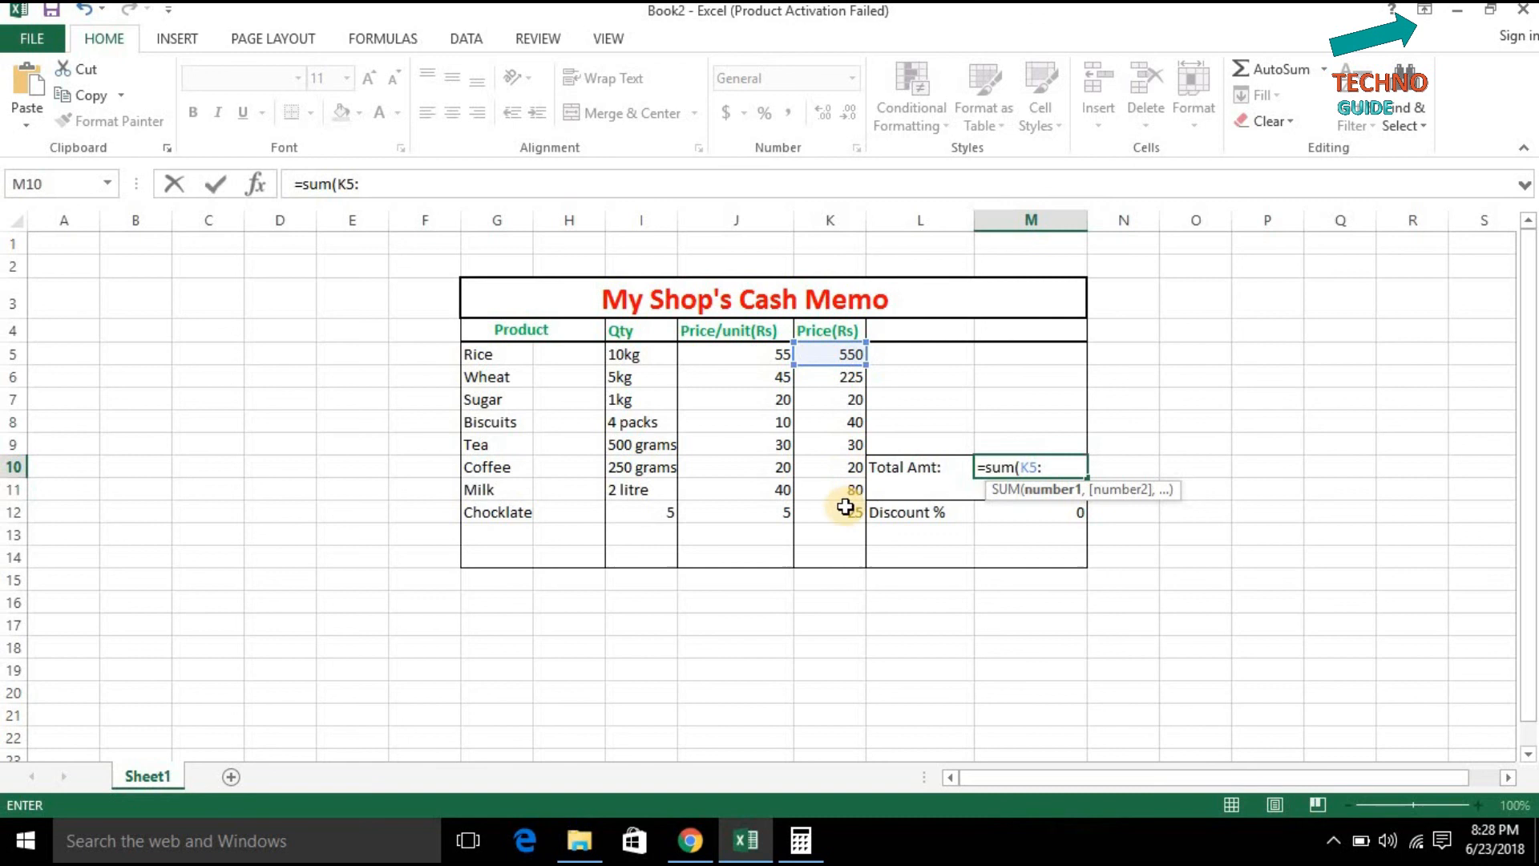
{"action": "left_click", "coordinate": [831, 561]}
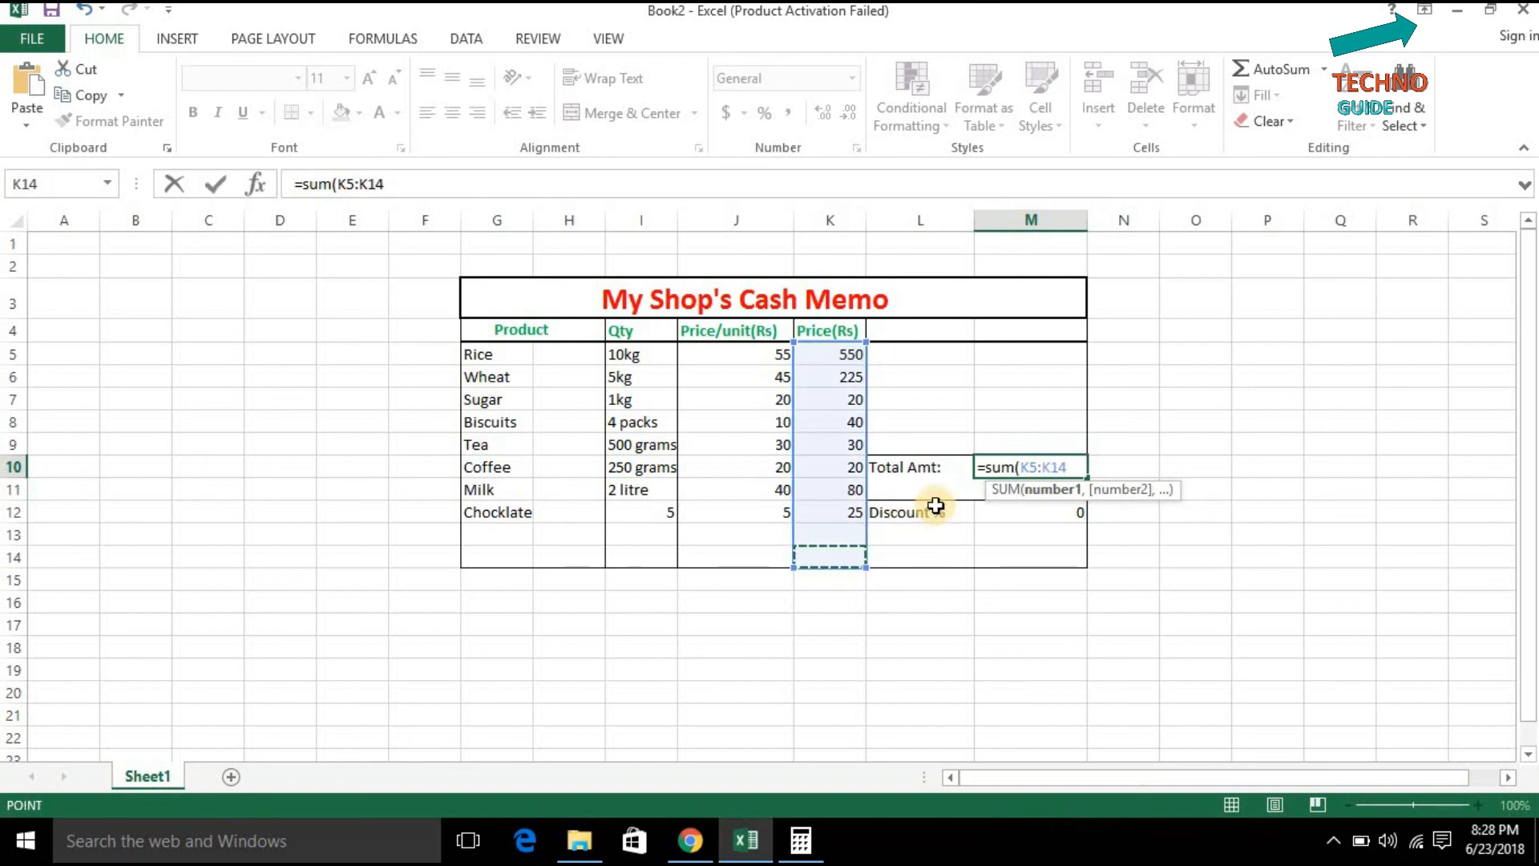
{"action": "type", "text": ")"}
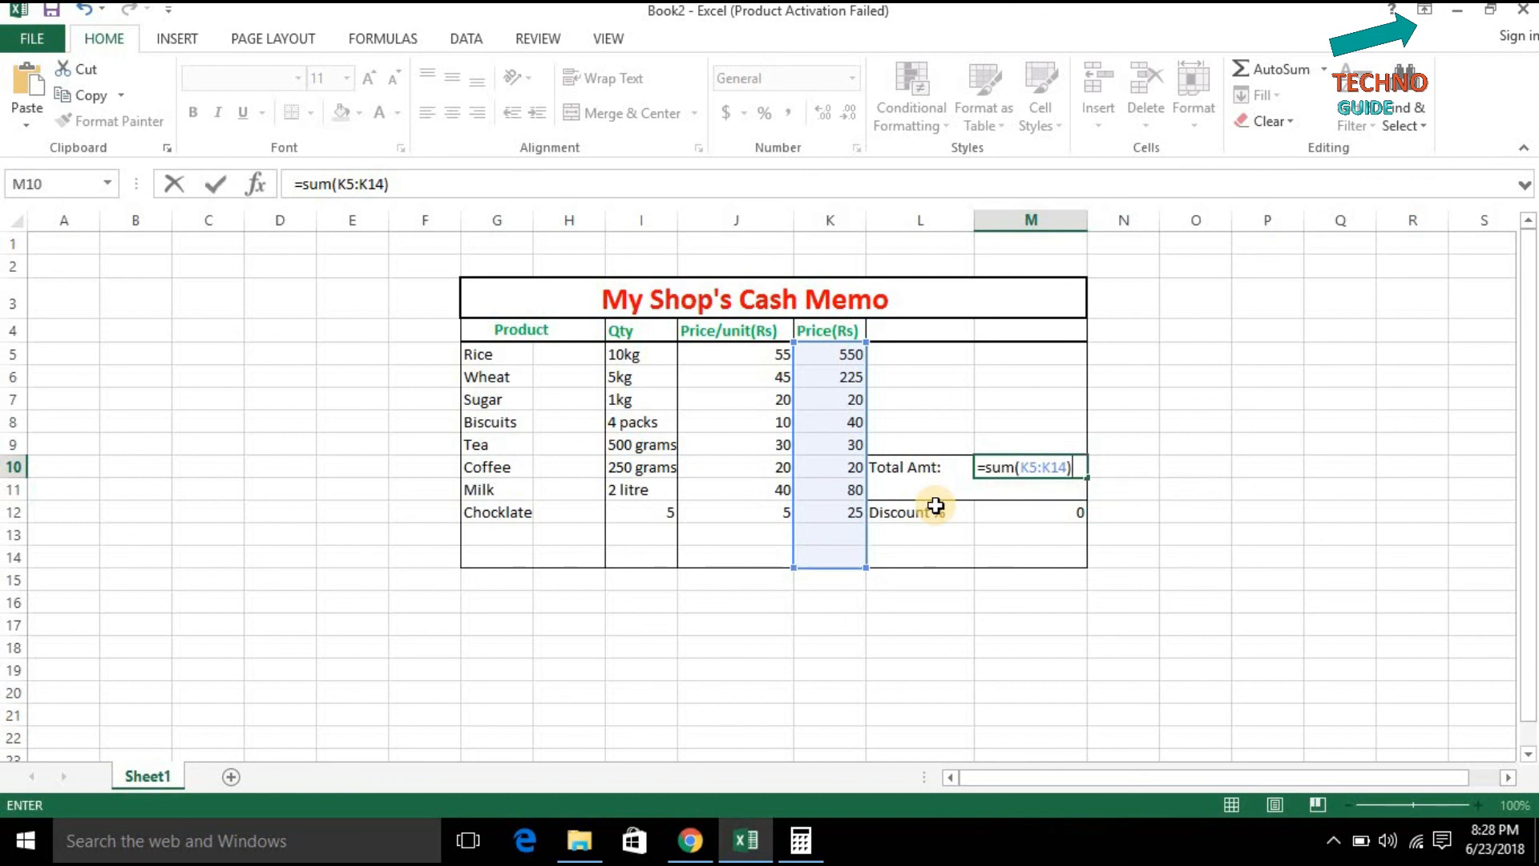
{"action": "key", "text": "Return"}
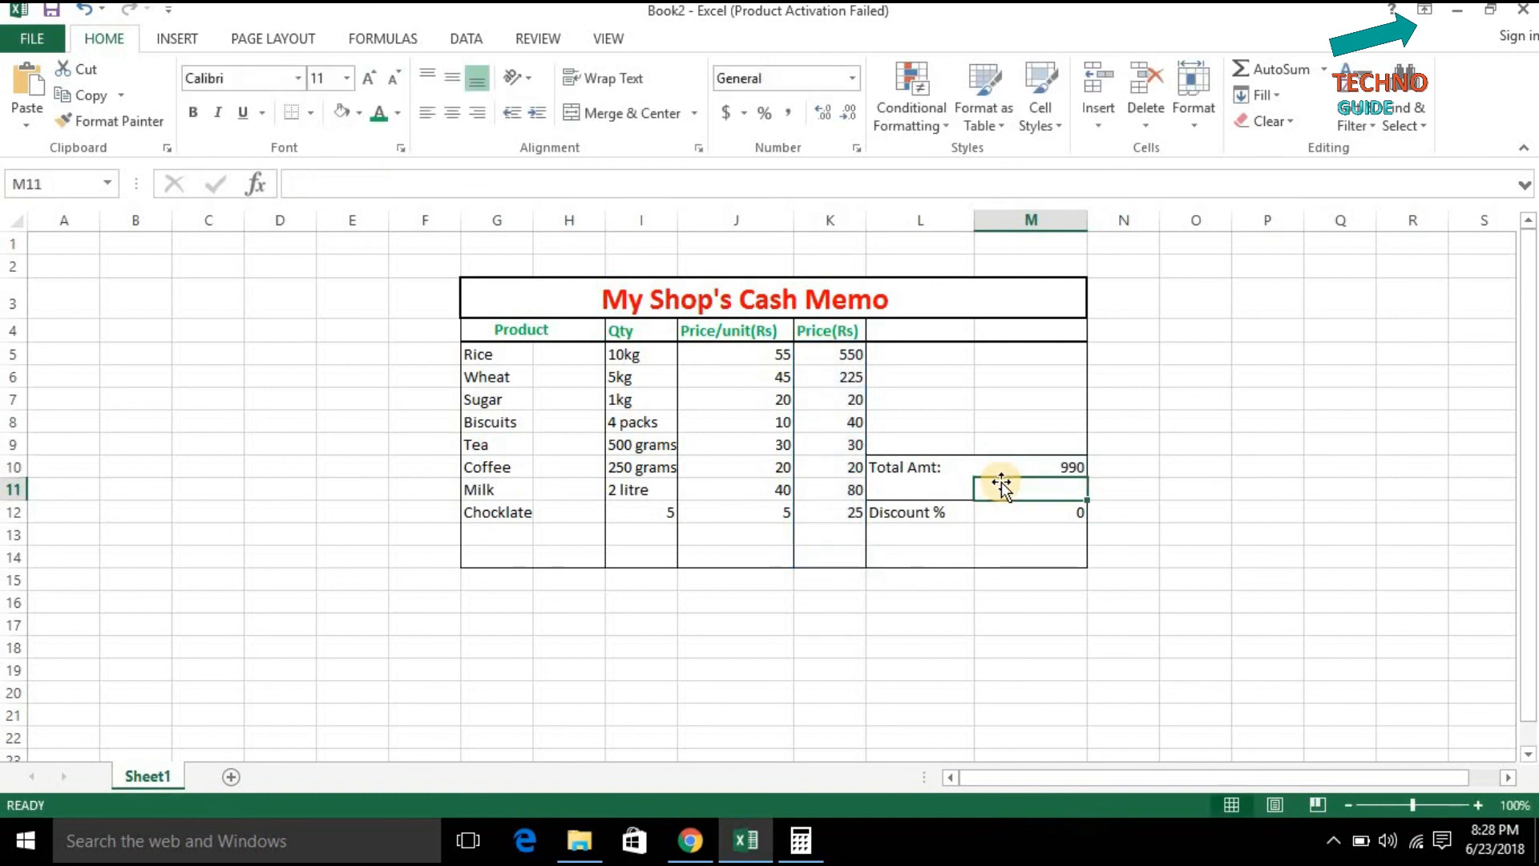
{"action": "left_click", "coordinate": [1061, 463]}
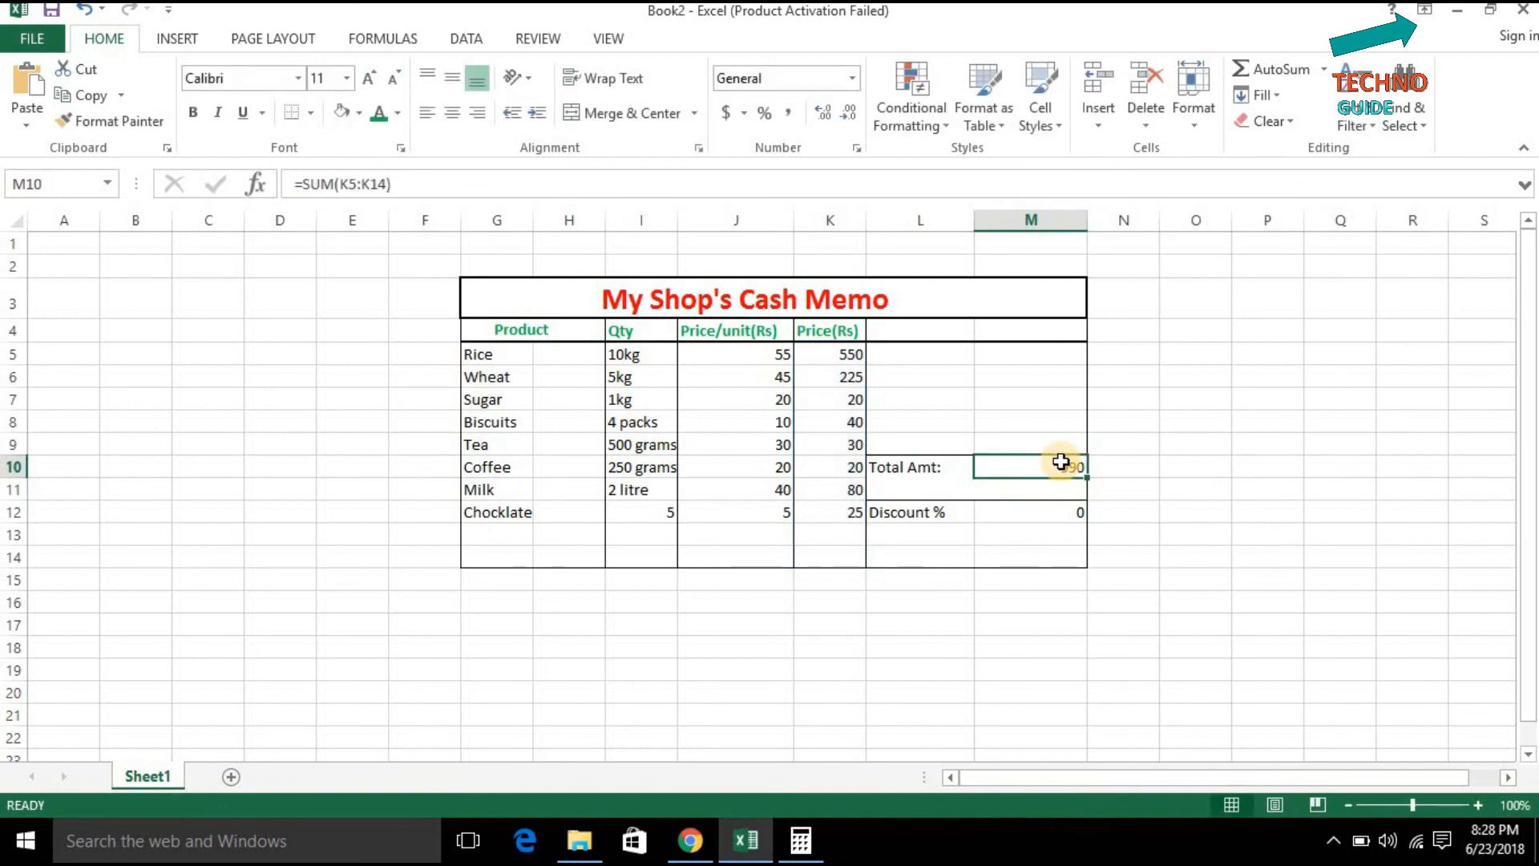